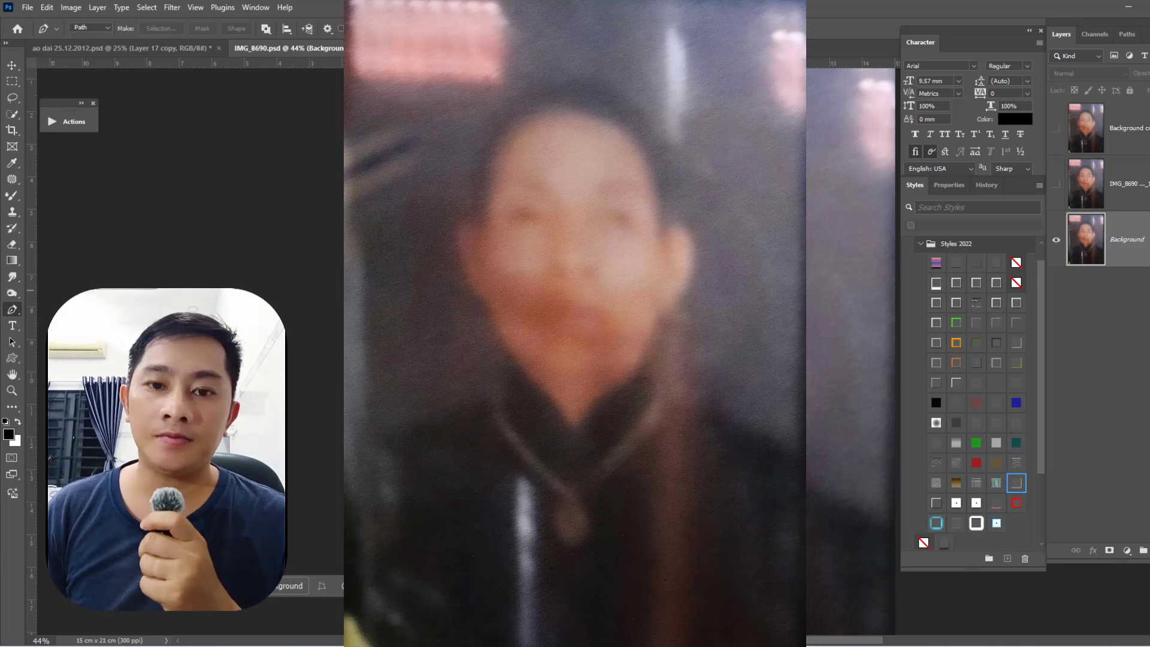
# Step: Zoom the HitPaw before/after preview and pan it to inspect the Soft (V2) result on the lower face
pyautogui.scroll(1, 809, 258)
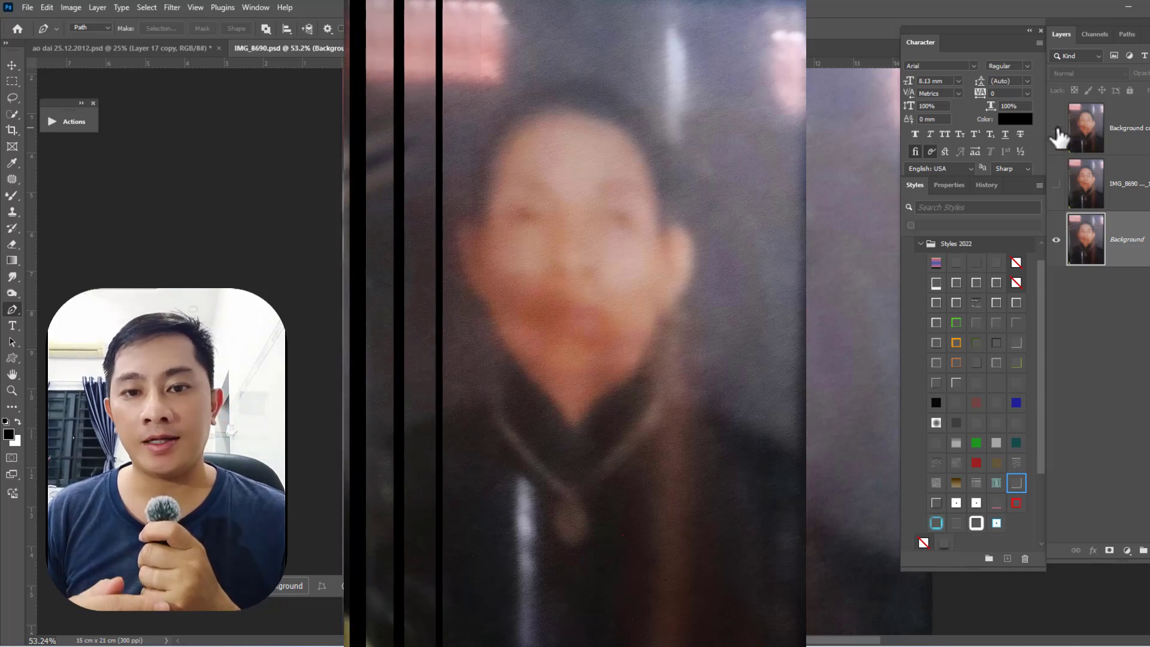
pyautogui.scroll(1, 810, 269)
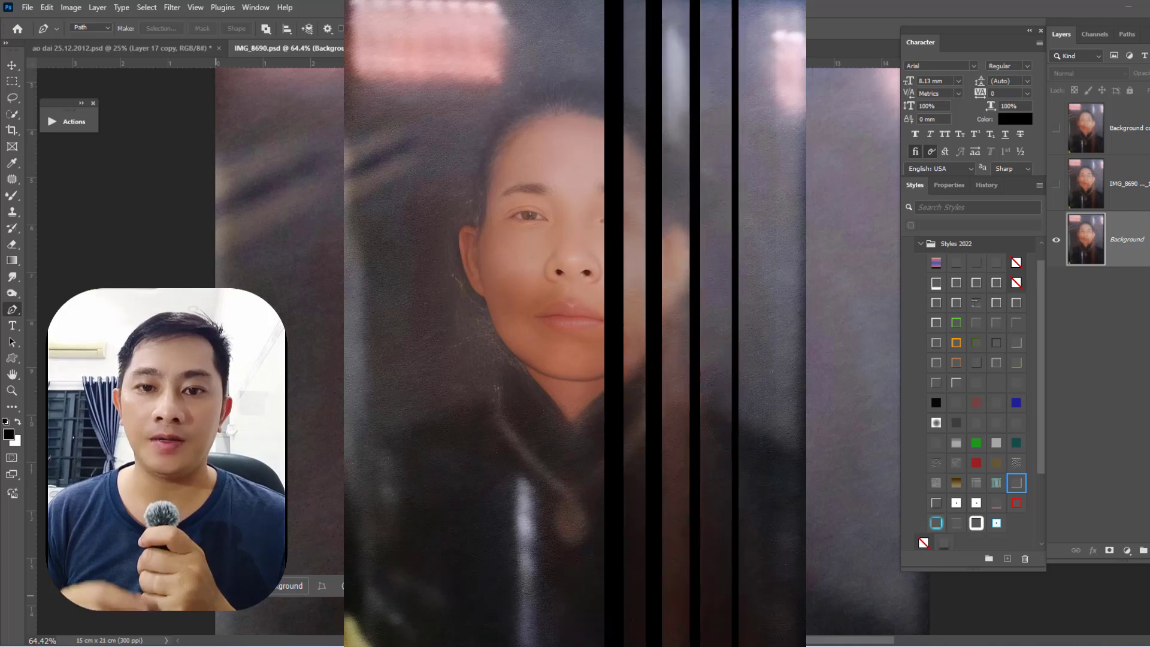
pyautogui.scroll(-1, 850, 300)
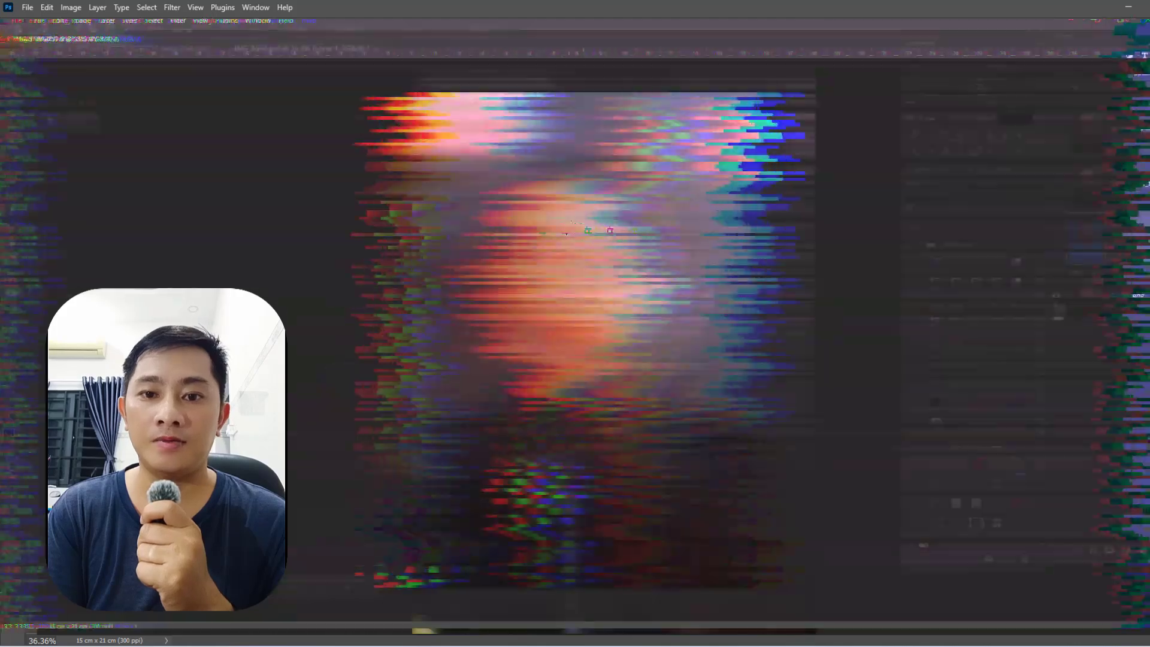
pyautogui.scroll(2, 585, 223)
pyautogui.scroll(2, 624, 292)
pyautogui.scroll(1, 609, 329)
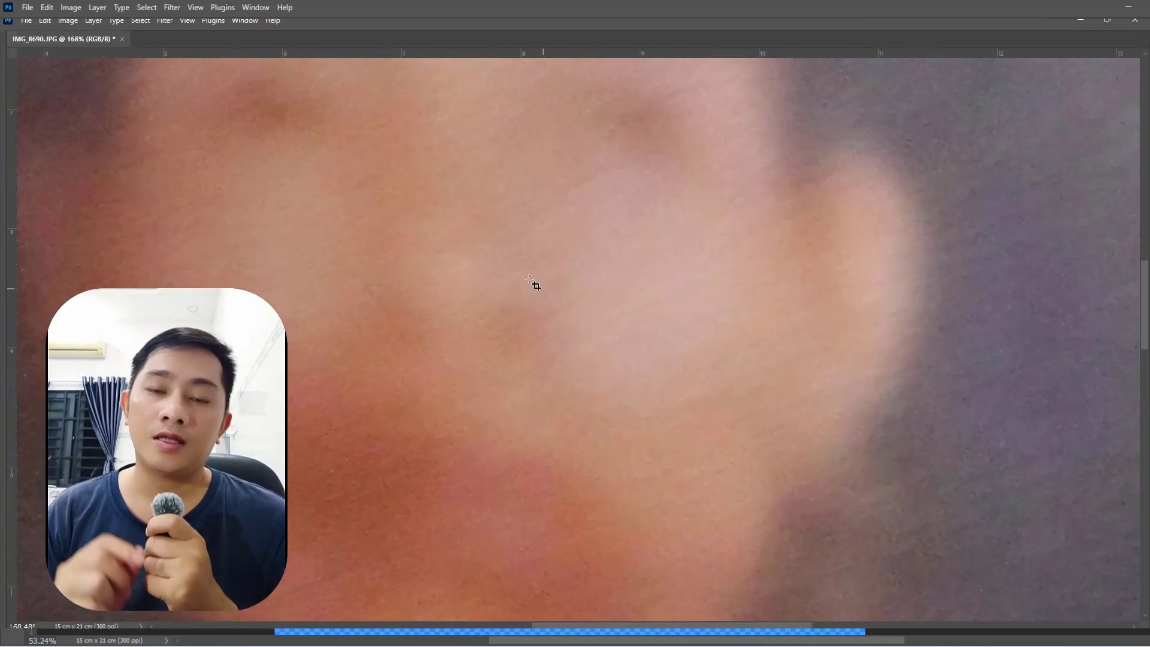
pyautogui.scroll(1, 537, 283)
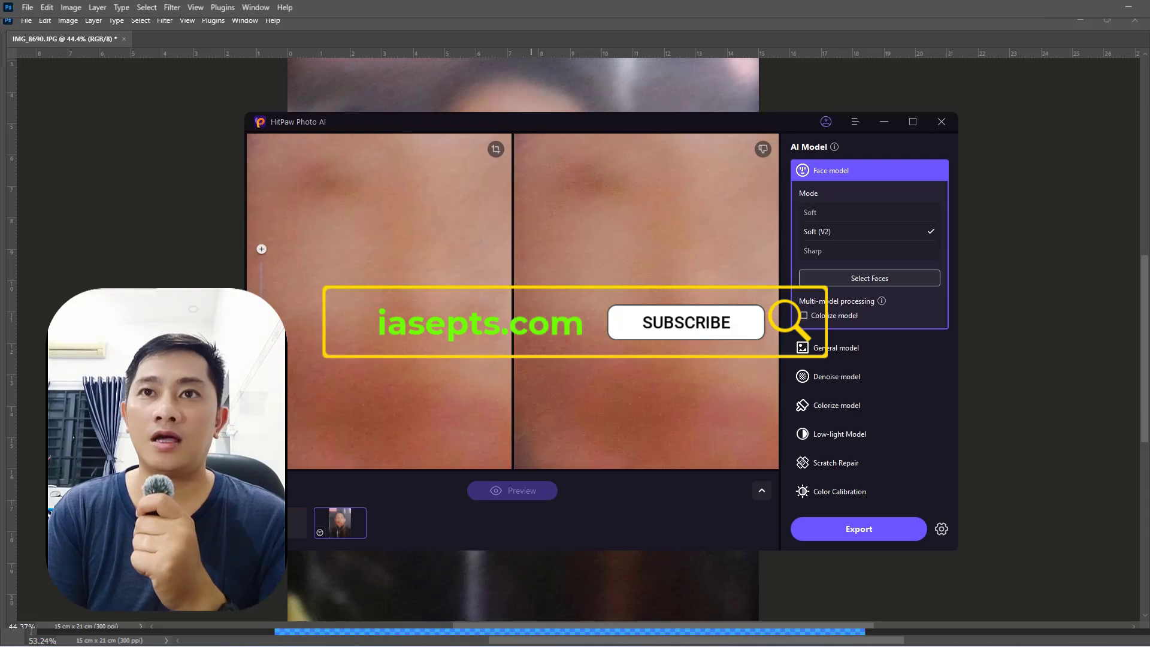
pyautogui.scroll(2, 646, 305)
pyautogui.scroll(2, 645, 303)
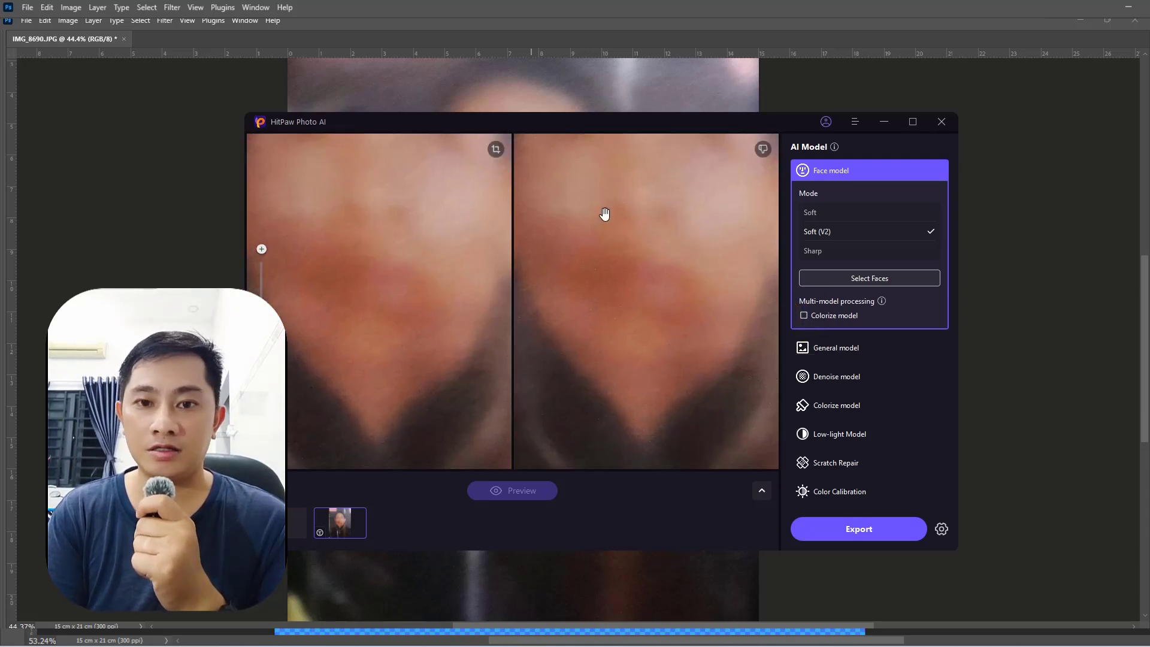
pyautogui.moveTo(606, 216); pyautogui.dragTo(684, 275)
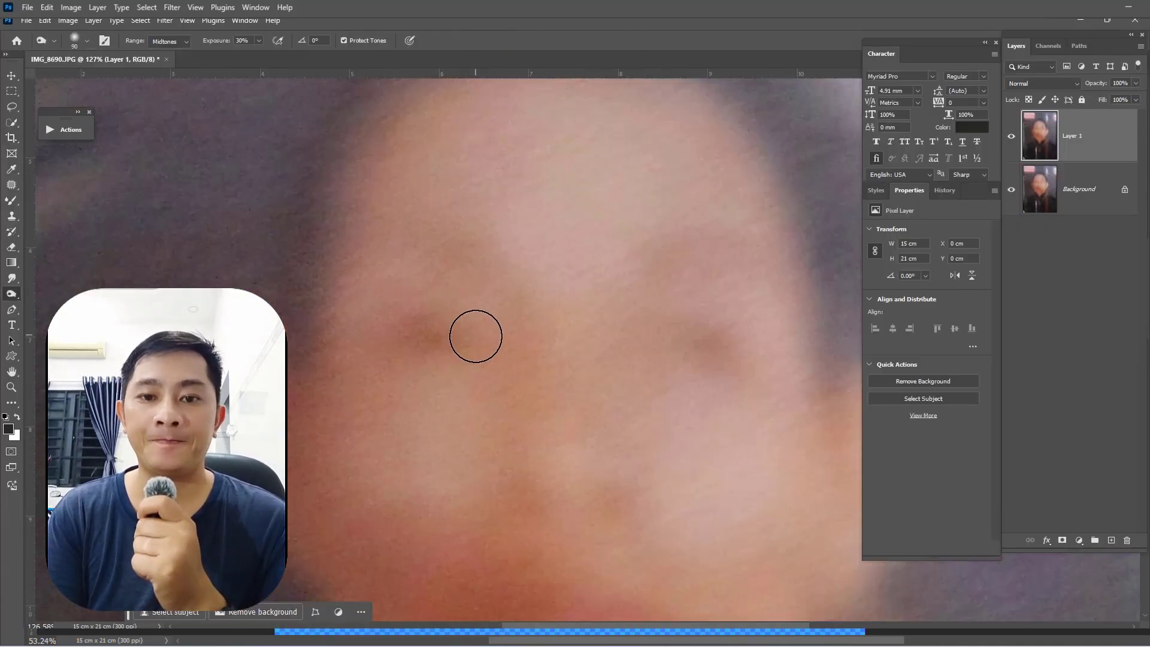
# Step: Shrink the Burn brush and darken both eyes on Layer 1
pyautogui.press('[')
pyautogui.press('[')
pyautogui.press('[')
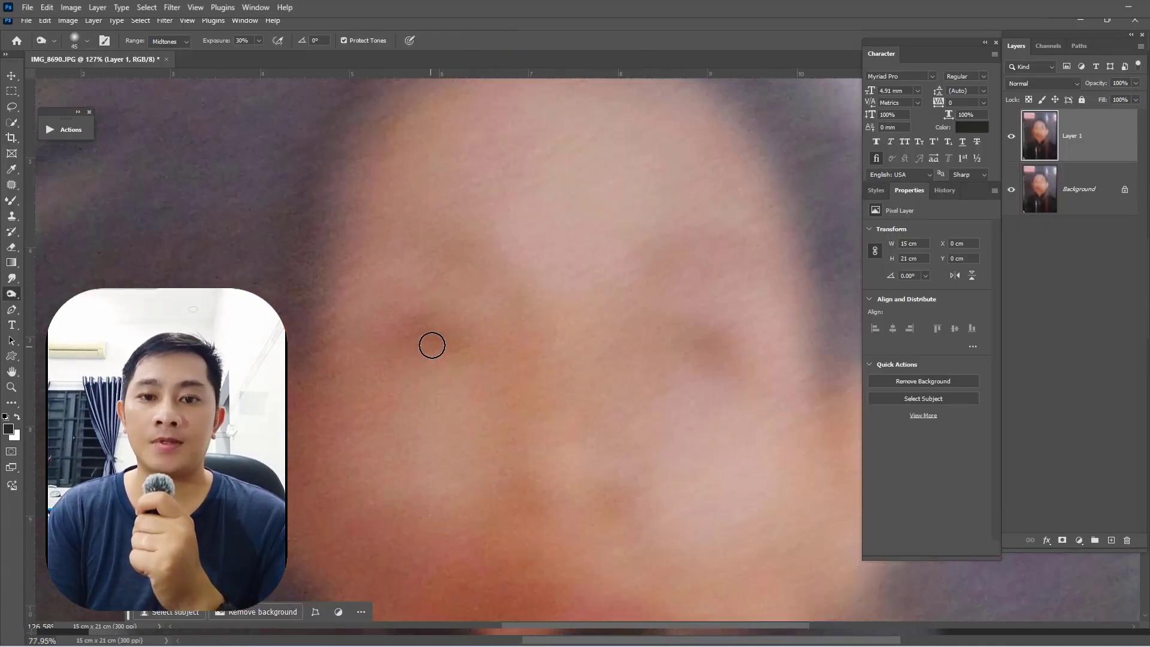
pyautogui.moveTo(433, 335); pyautogui.dragTo(452, 331)
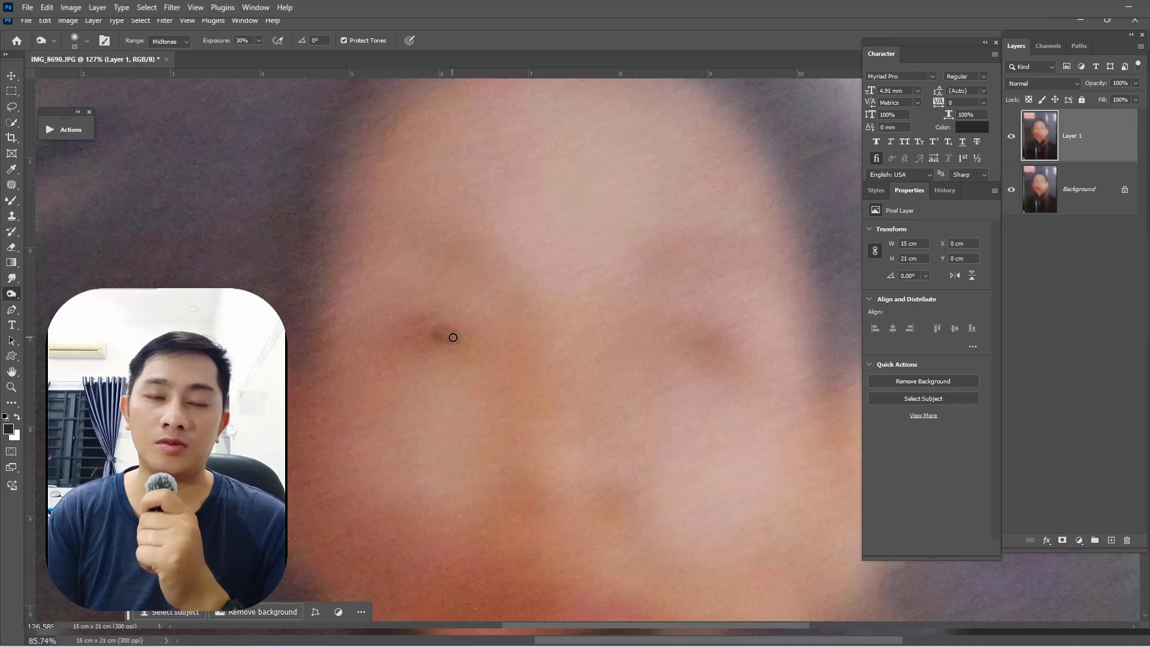
pyautogui.moveTo(706, 342)
pyautogui.mouseDown()
pyautogui.moveTo(714, 333)
pyautogui.moveTo(706, 346)
pyautogui.mouseUp()
pyautogui.scroll(-3, 695, 352)
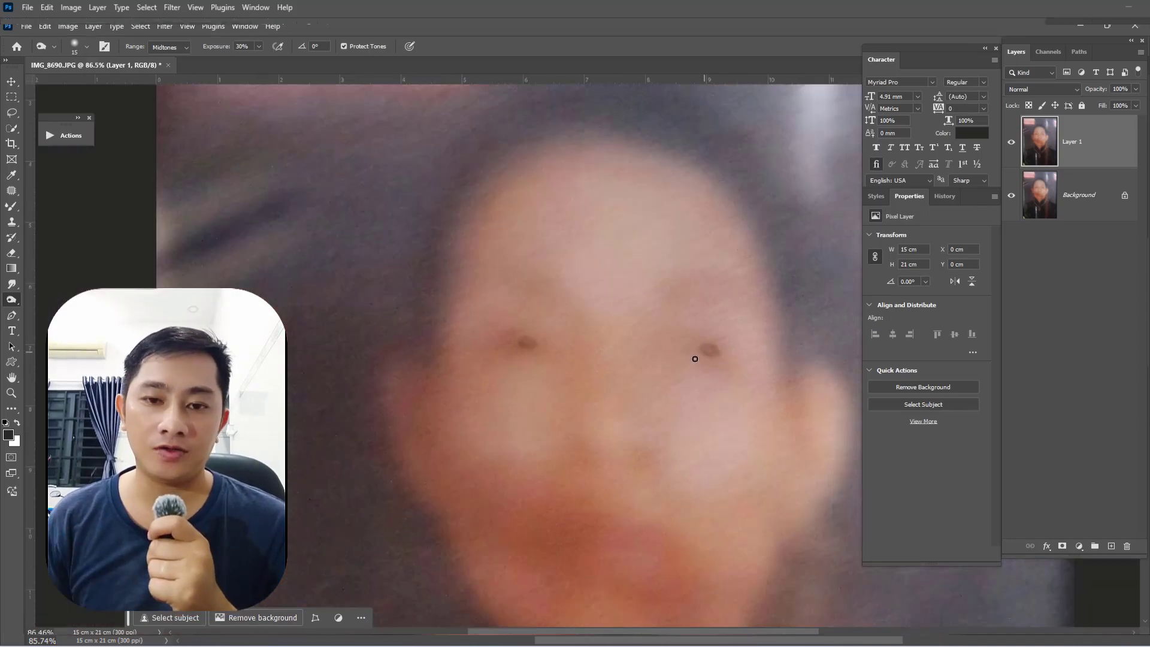
# Step: Enlarge the burn brush and reframe the whole face to work on the brows and nostrils
pyautogui.press(']')
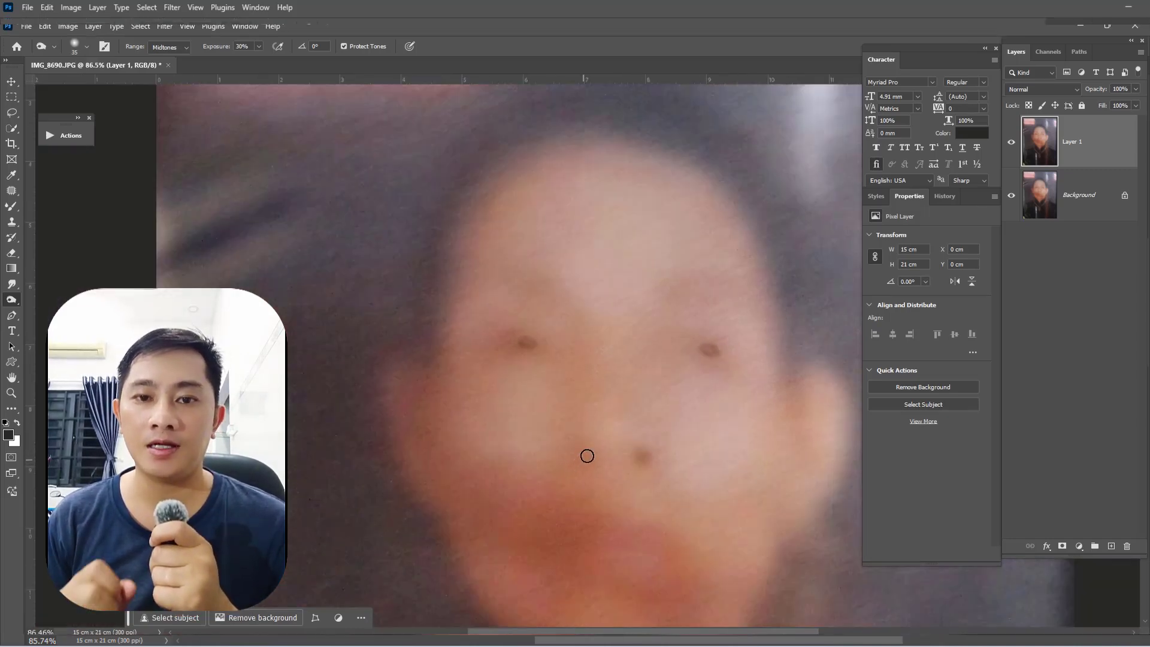
pyautogui.press(']')
pyautogui.press(']')
pyautogui.press(']')
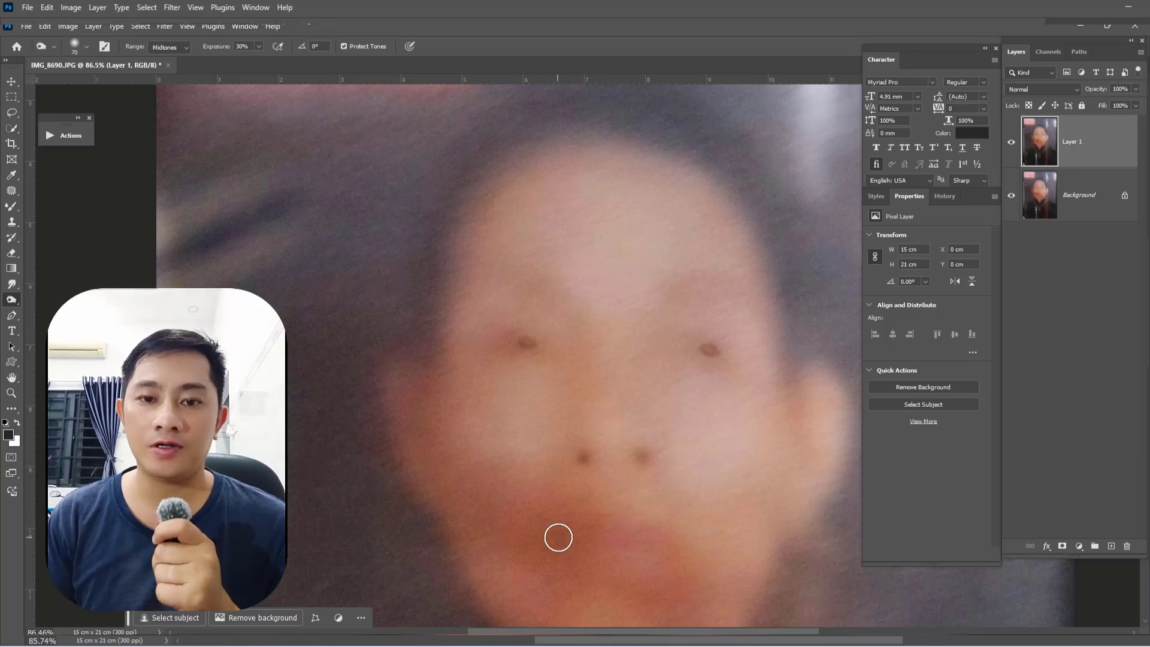
pyautogui.scroll(-2, 656, 506)
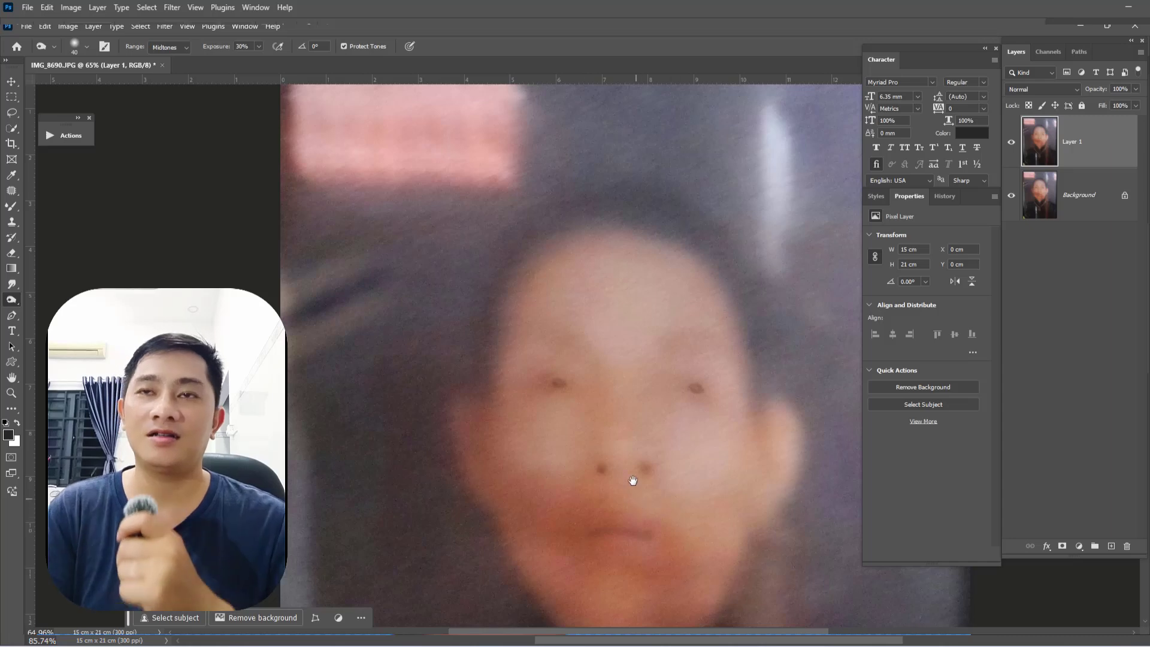
pyautogui.moveTo(633, 480); pyautogui.dragTo(591, 290)
pyautogui.scroll(1, 591, 290)
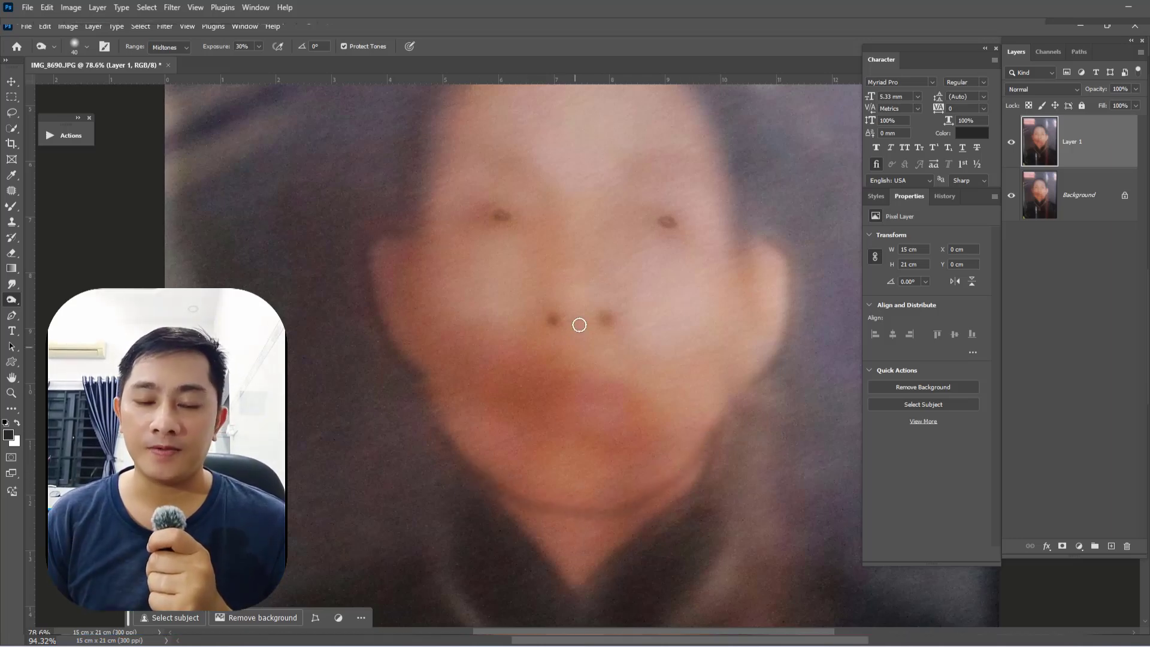
pyautogui.scroll(2, 581, 321)
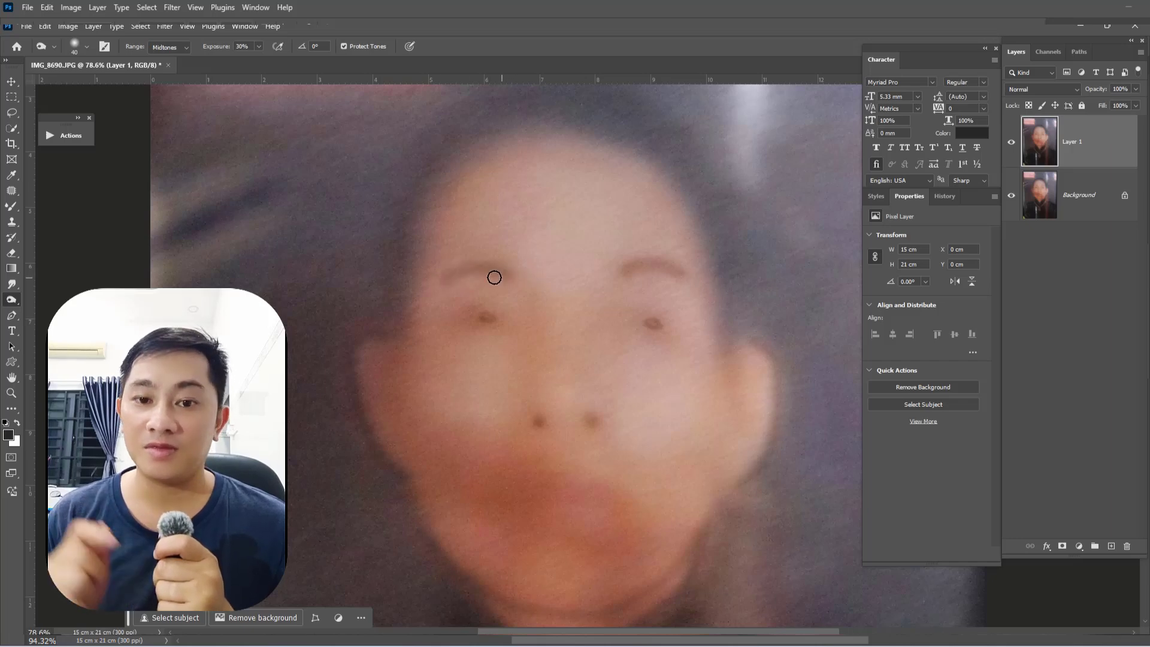
pyautogui.scroll(2, 459, 353)
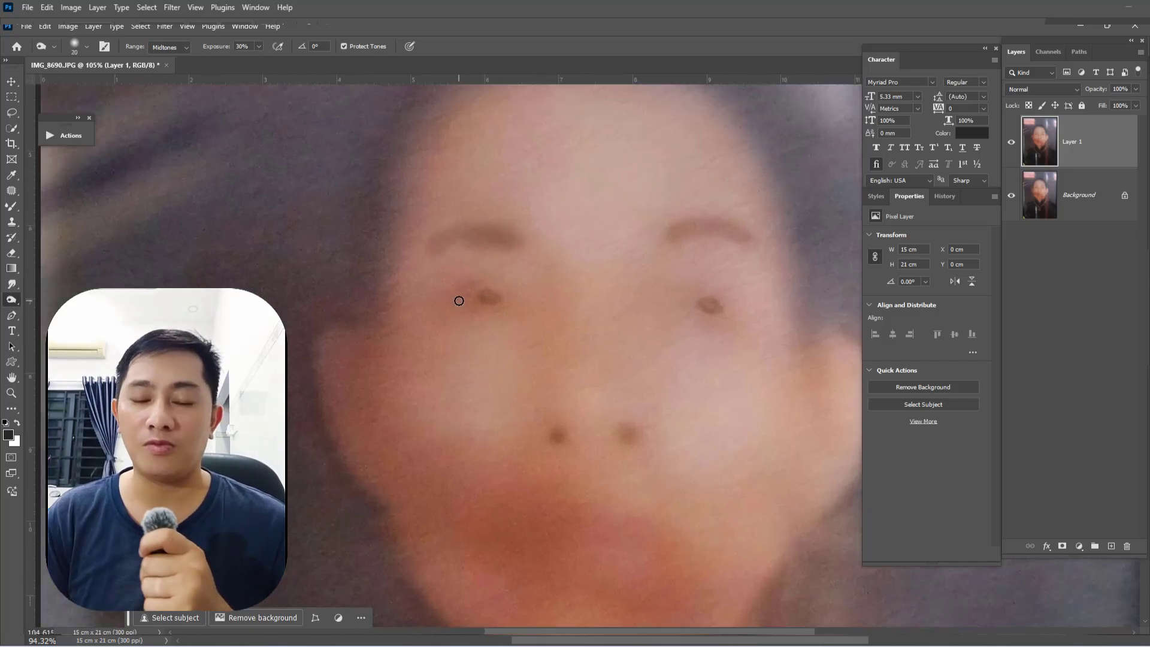
pyautogui.scroll(-1, 632, 431)
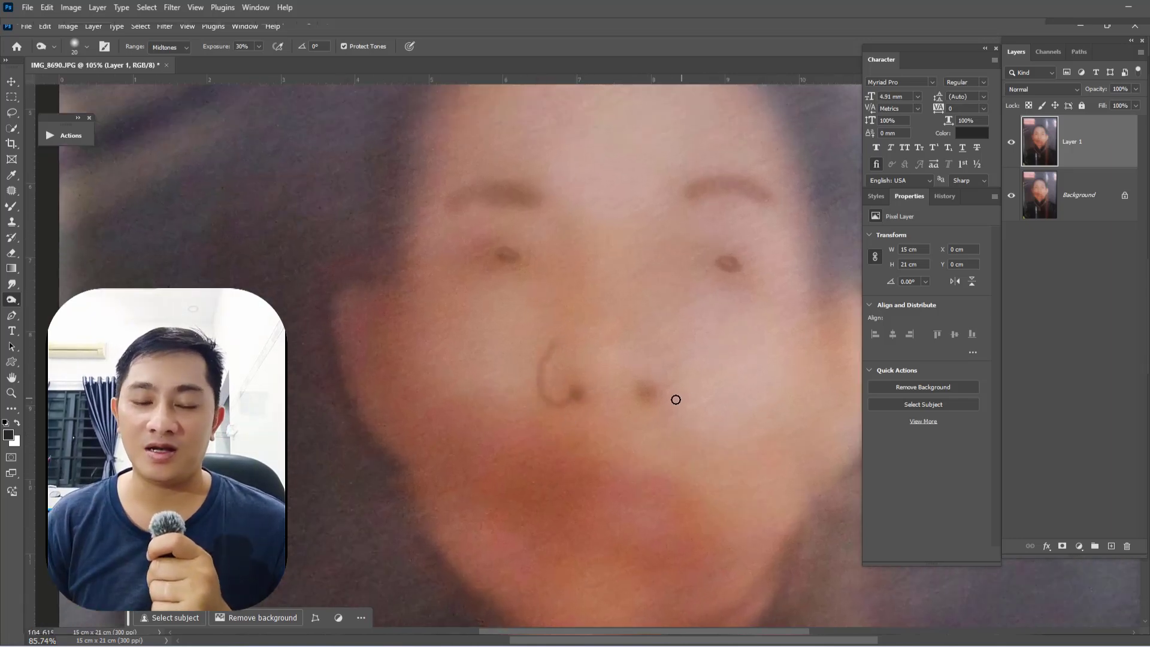
pyautogui.scroll(-1, 581, 396)
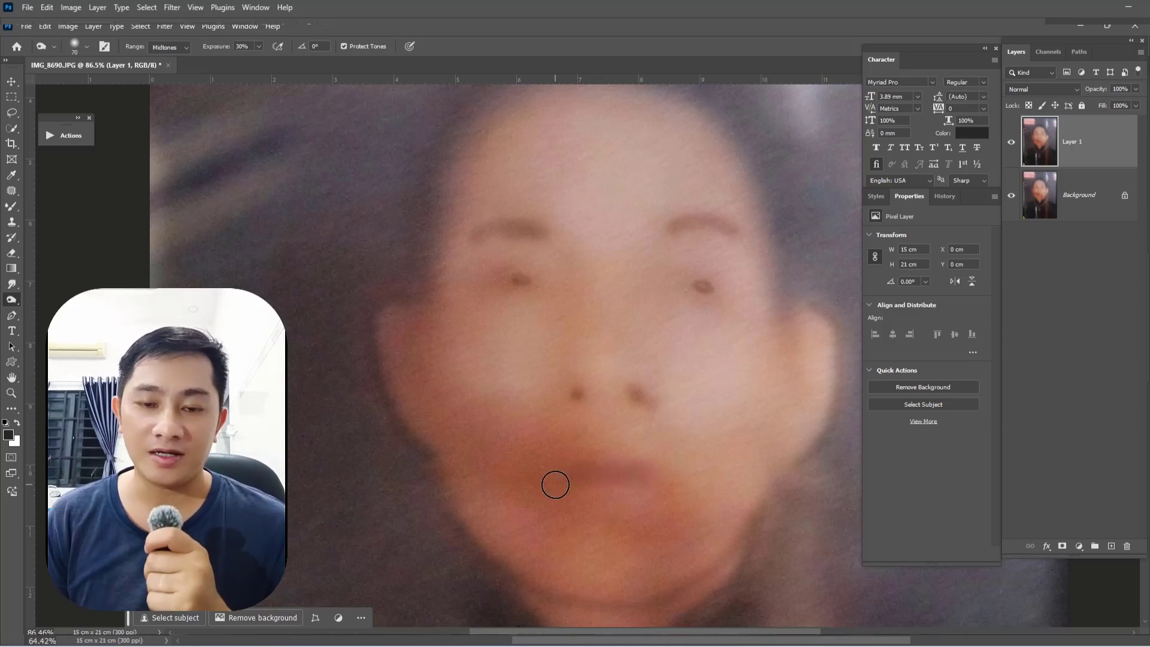
pyautogui.scroll(-2, 637, 405)
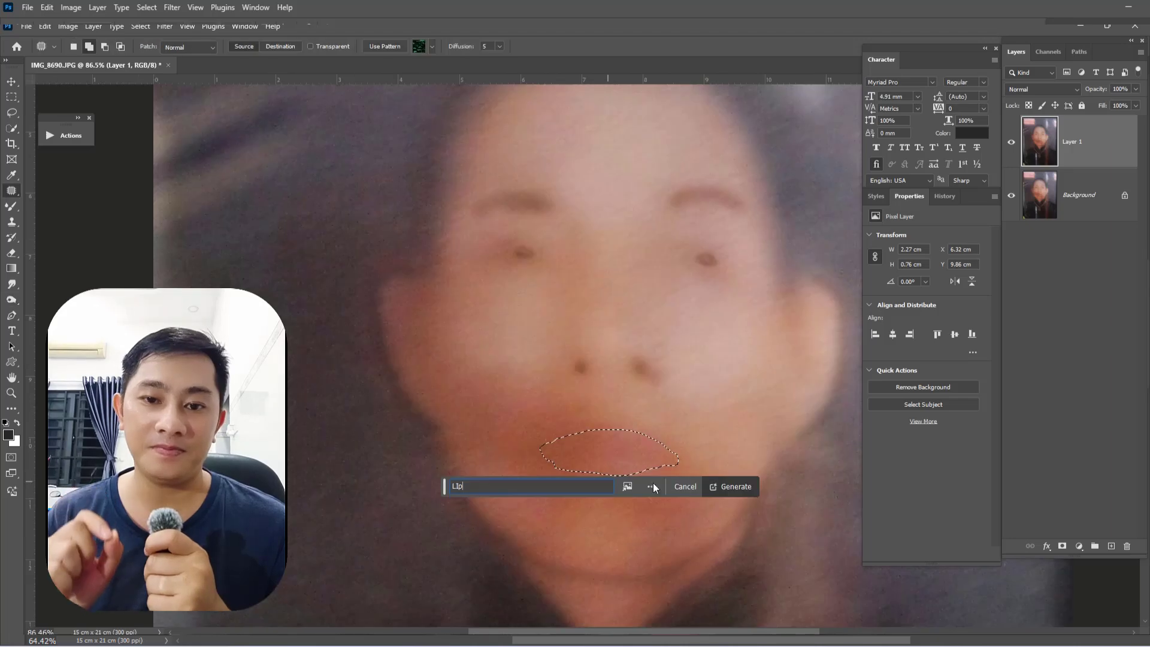
# Step: Generate new lips in the mouth selection, try another variation, and fade them to 38% opacity
pyautogui.click(744, 487)
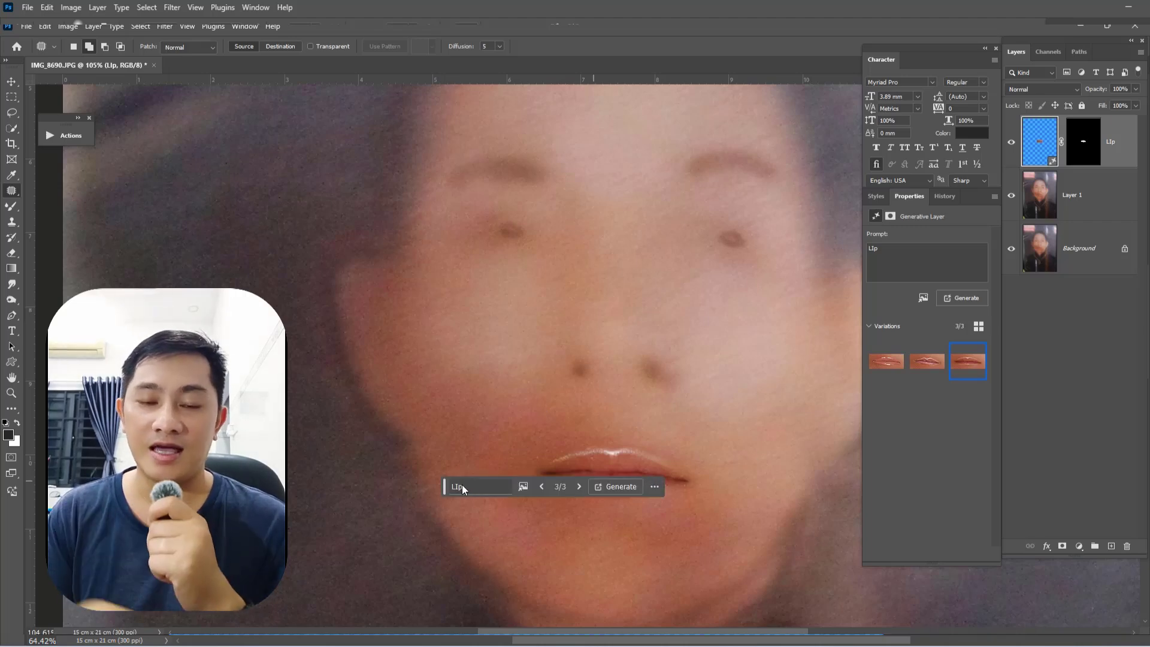
pyautogui.click(929, 361)
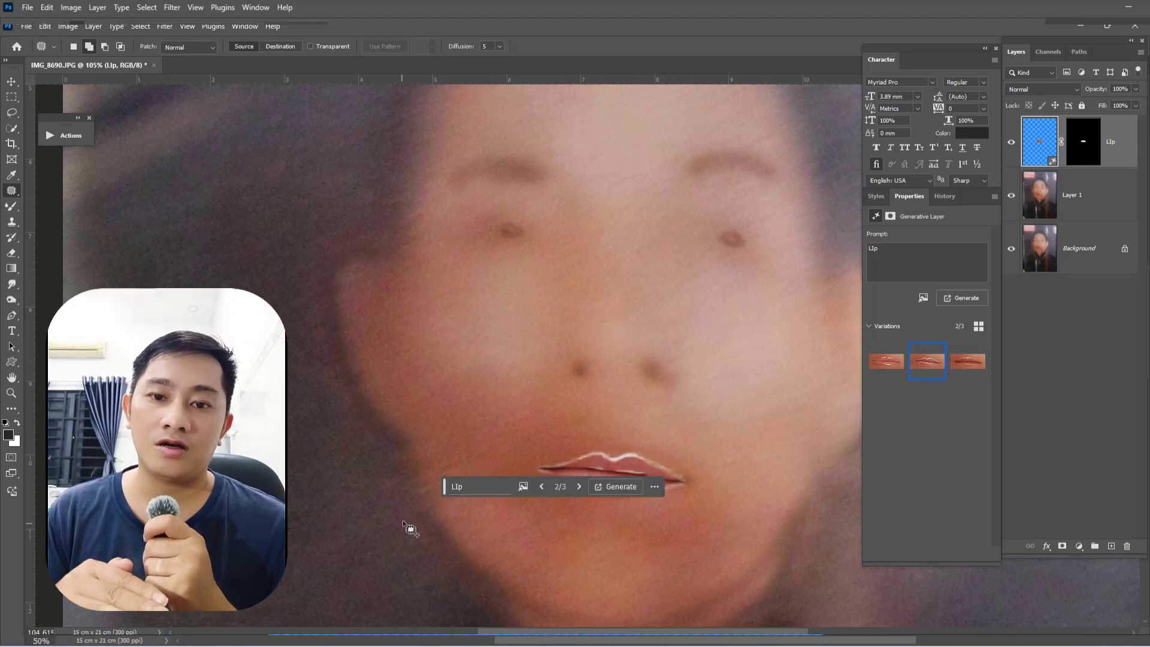
pyautogui.moveTo(448, 493); pyautogui.dragTo(433, 559)
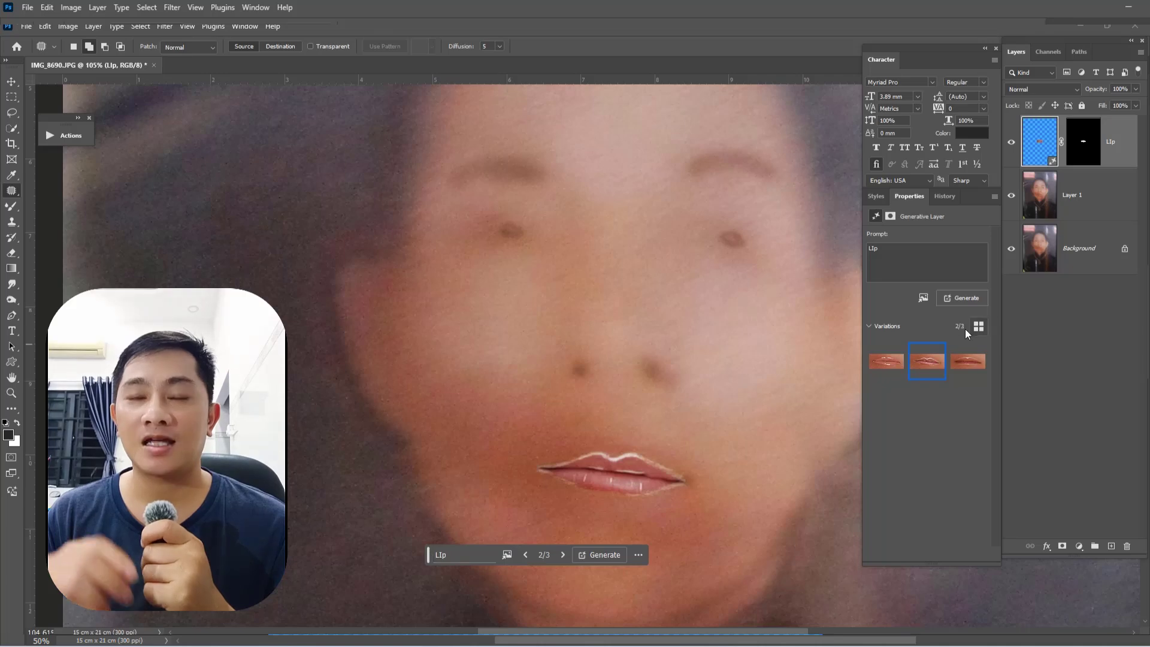
pyautogui.moveTo(968, 361)
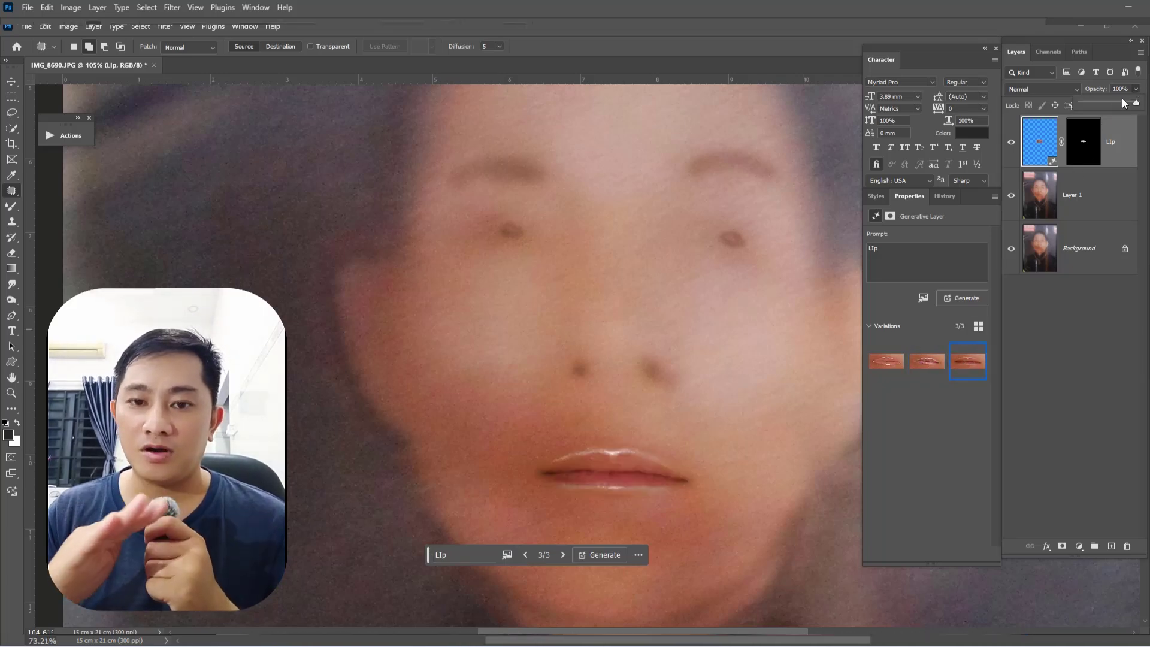
pyautogui.moveTo(1112, 102); pyautogui.dragTo(1109, 101)
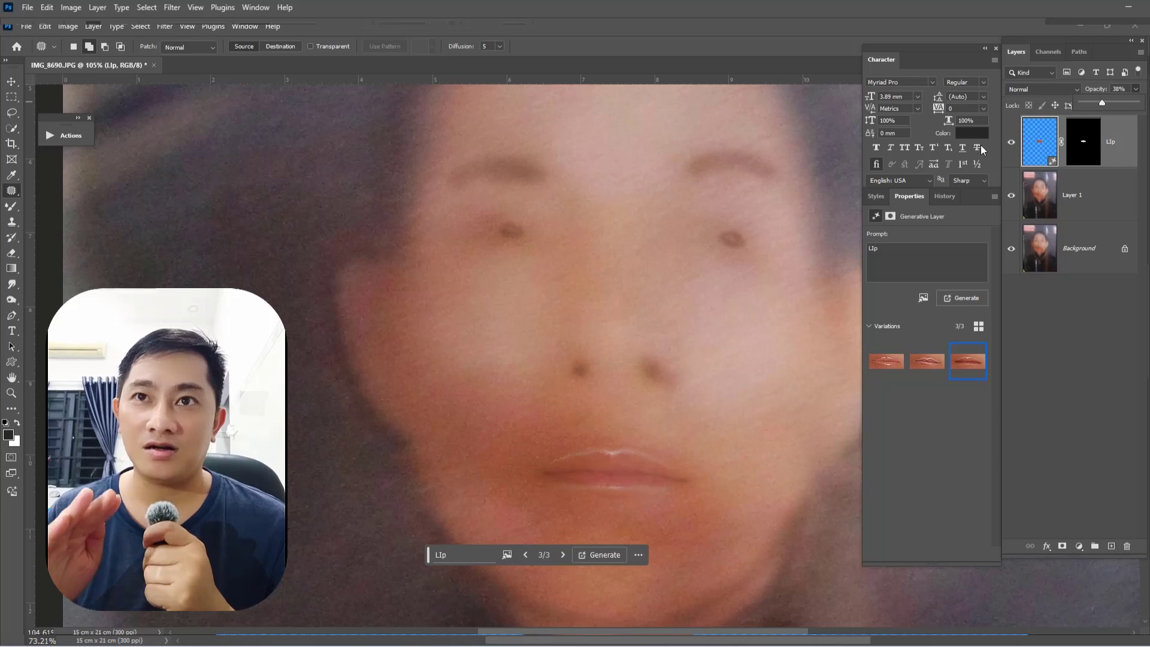
# Step: Toggle the lips layer off and on to compare, leaving it visible
pyautogui.click(1011, 144)
pyautogui.click(1010, 144)
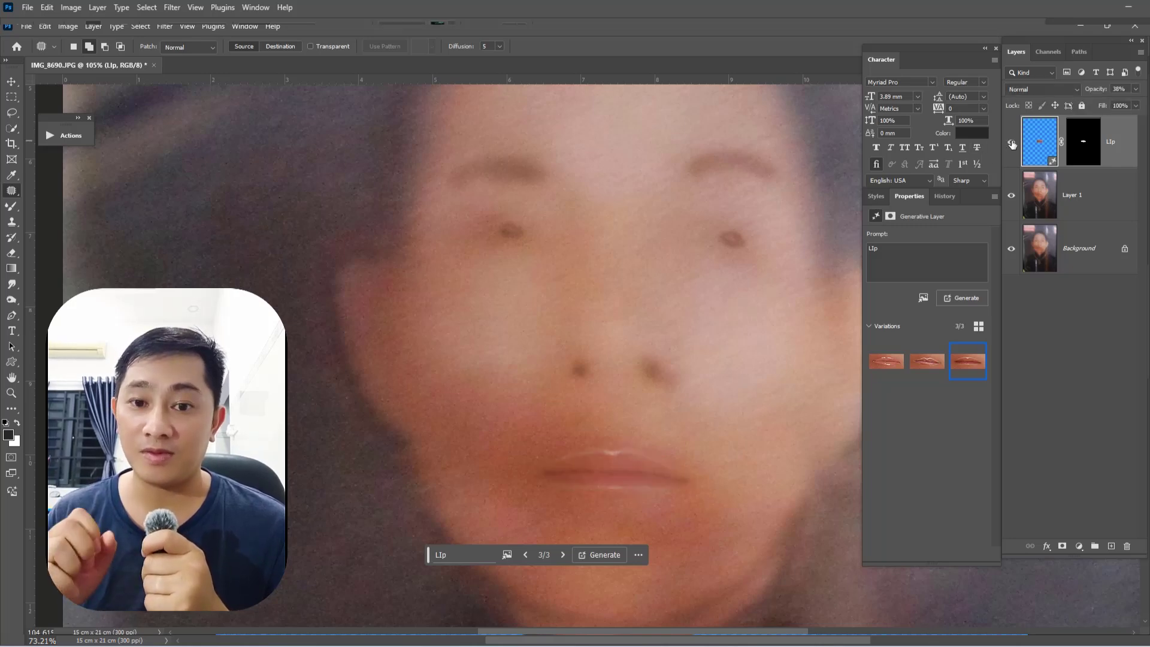
pyautogui.click(1011, 145)
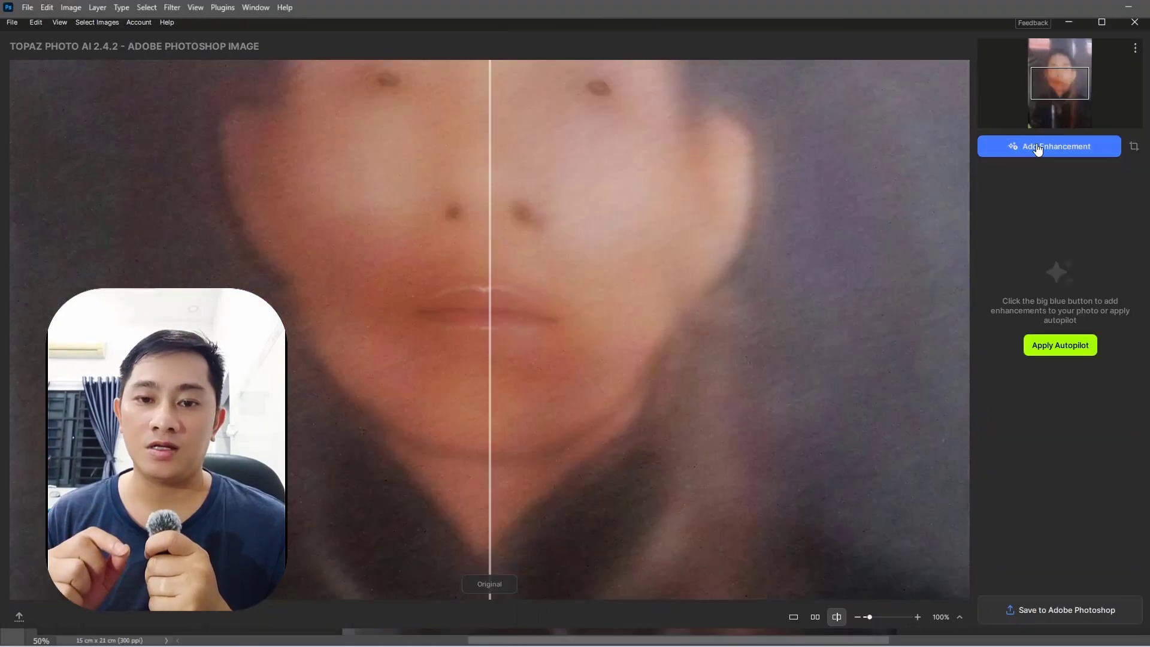
# Step: Add the Recover Faces enhancement with All Faces selected, then close the Selection panel
pyautogui.click(1039, 148)
pyautogui.click(891, 340)
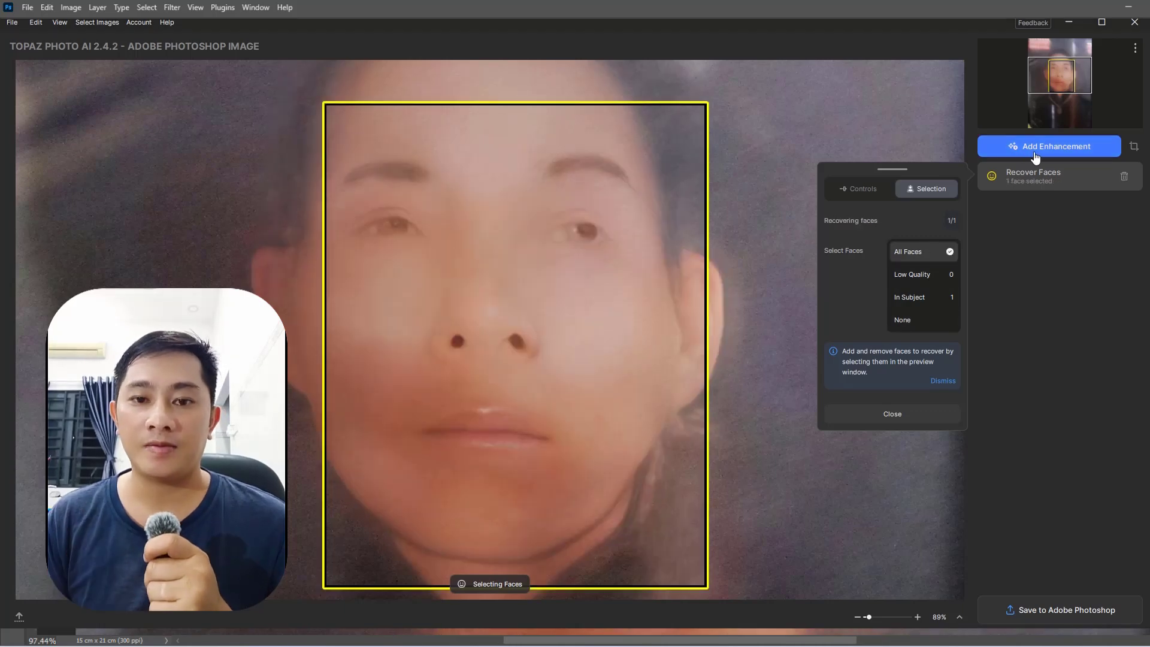
pyautogui.click(1027, 149)
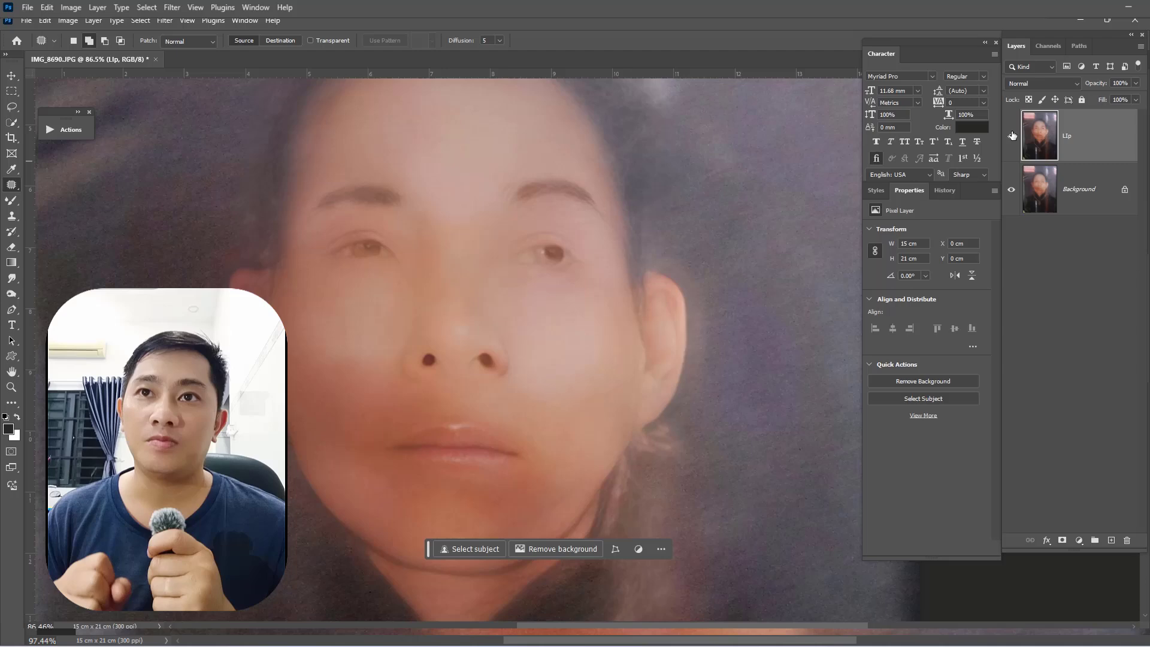
# Step: Hide and reshow the enhanced top layer to compare it with the blurry original
pyautogui.click(1012, 136)
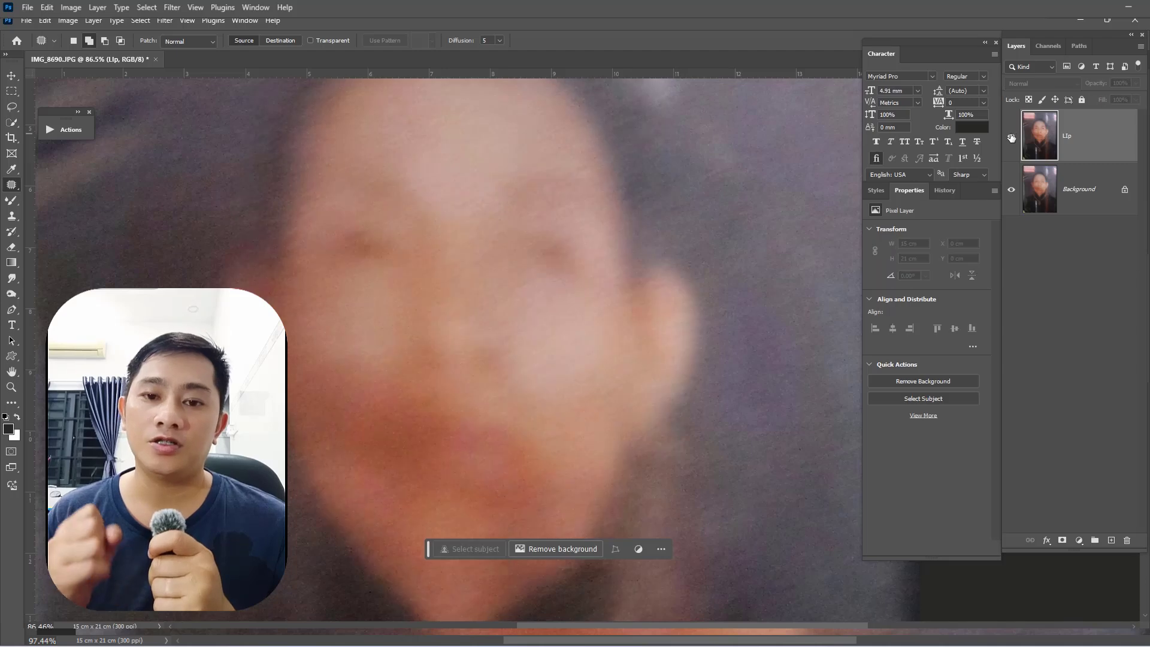
pyautogui.click(1011, 136)
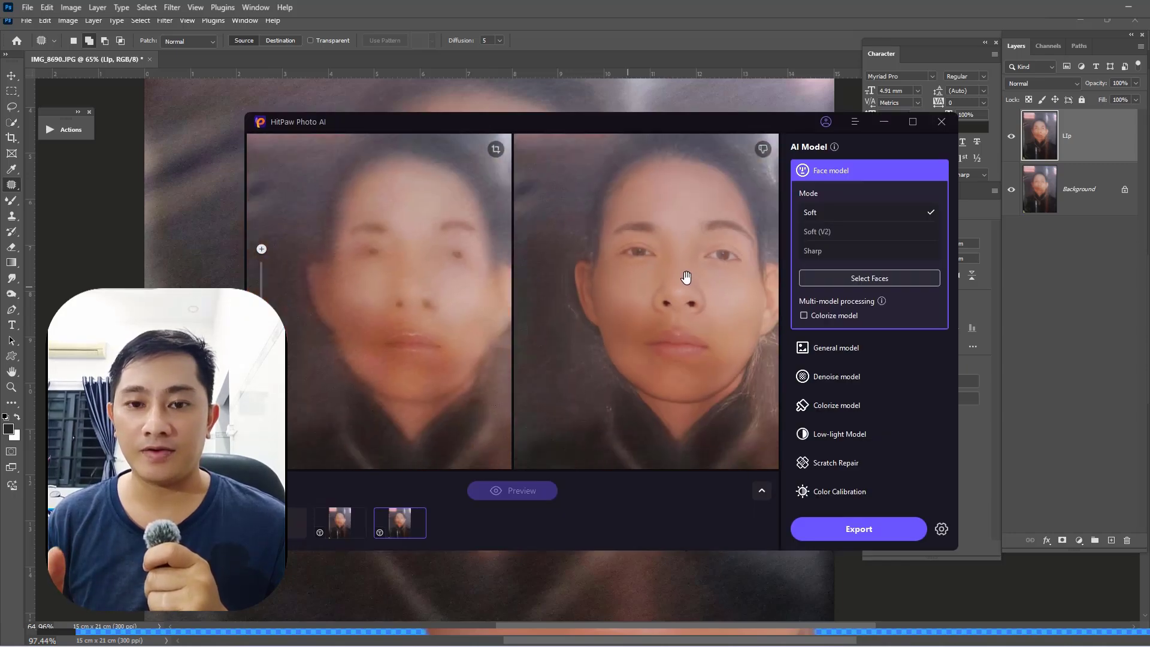
# Step: Set the face model to Soft (V2), pan the preview across the face, and run processing
pyautogui.click(816, 231)
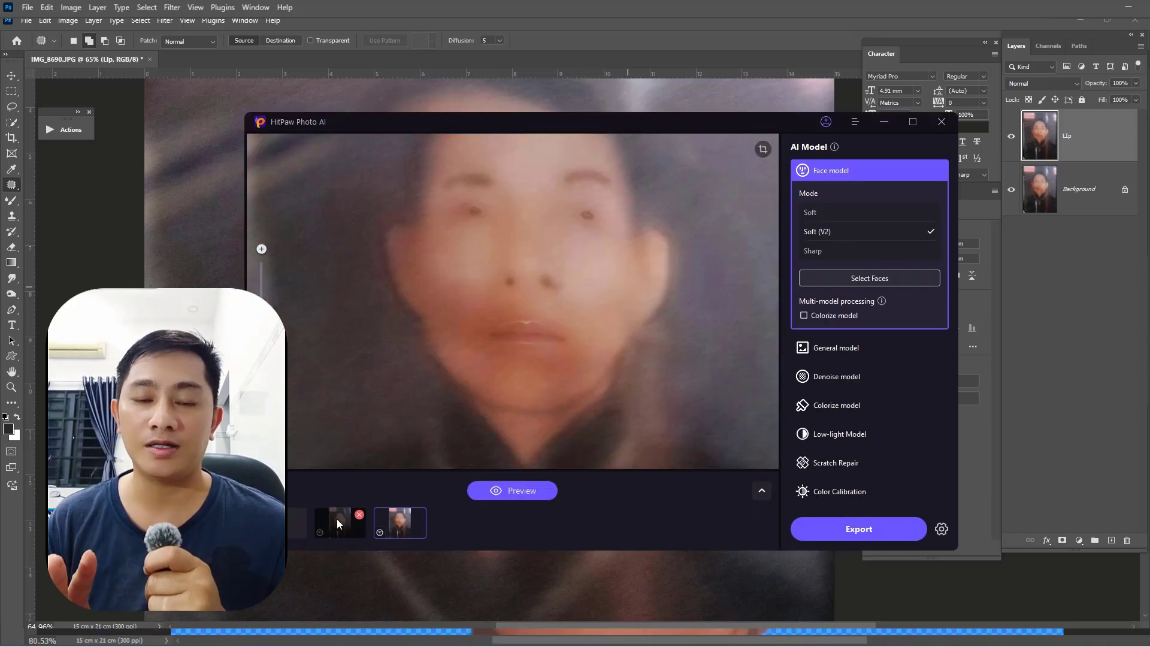
pyautogui.scroll(3, 522, 240)
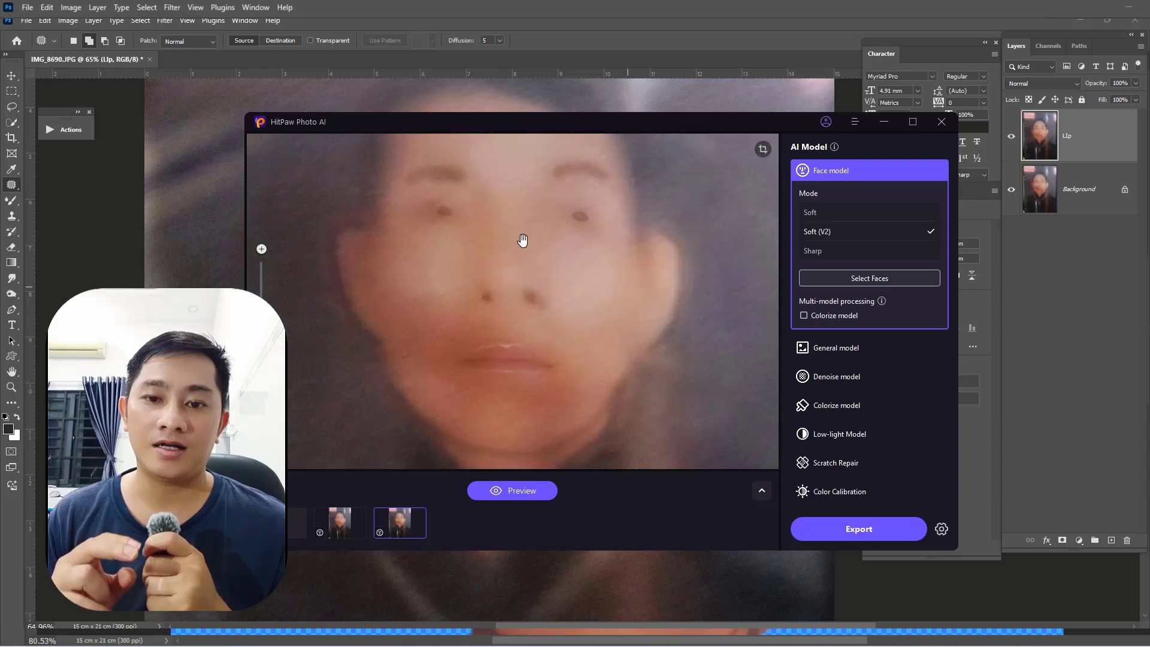
pyautogui.moveTo(522, 240); pyautogui.dragTo(566, 258)
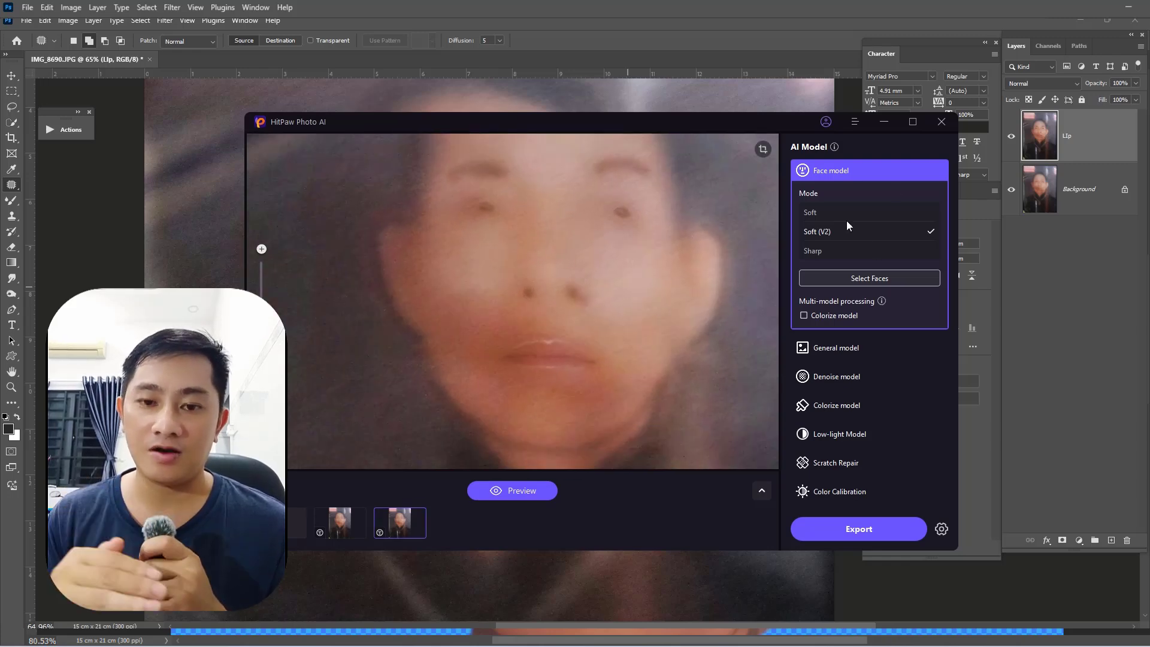
pyautogui.click(509, 490)
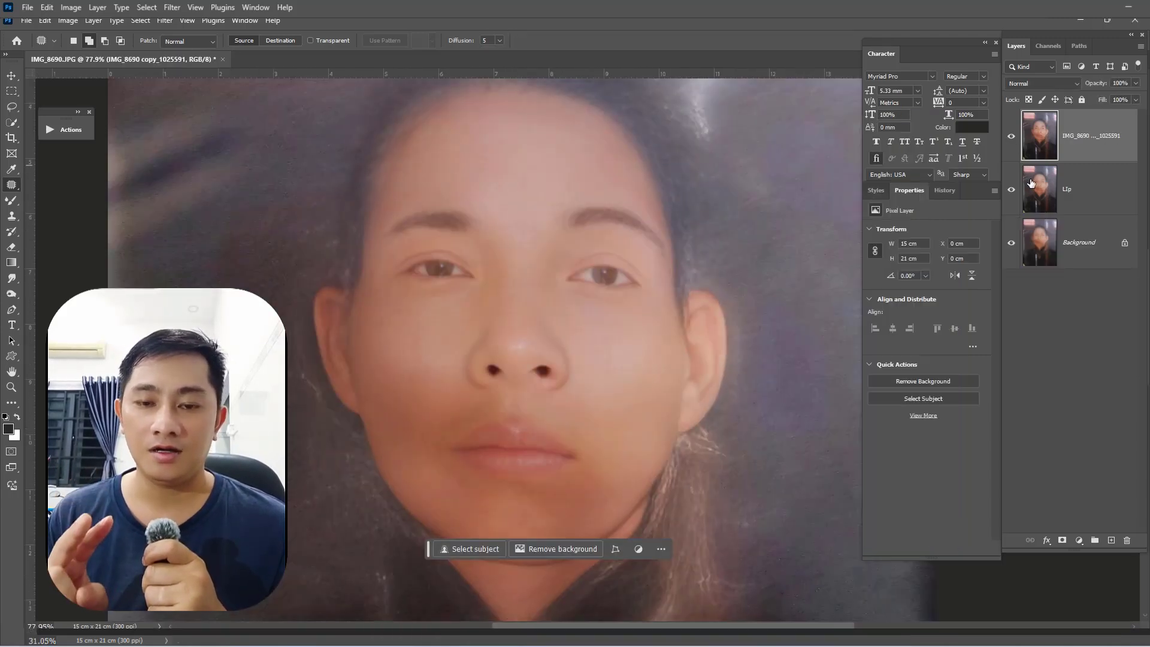
# Step: Duplicate and hide the Background, then add a blue-to-white gradient fill beneath the portrait
pyautogui.moveTo(1058, 248)
pyautogui.mouseDown()
pyautogui.moveTo(1058, 163)
pyautogui.moveTo(1030, 144)
pyautogui.mouseUp()
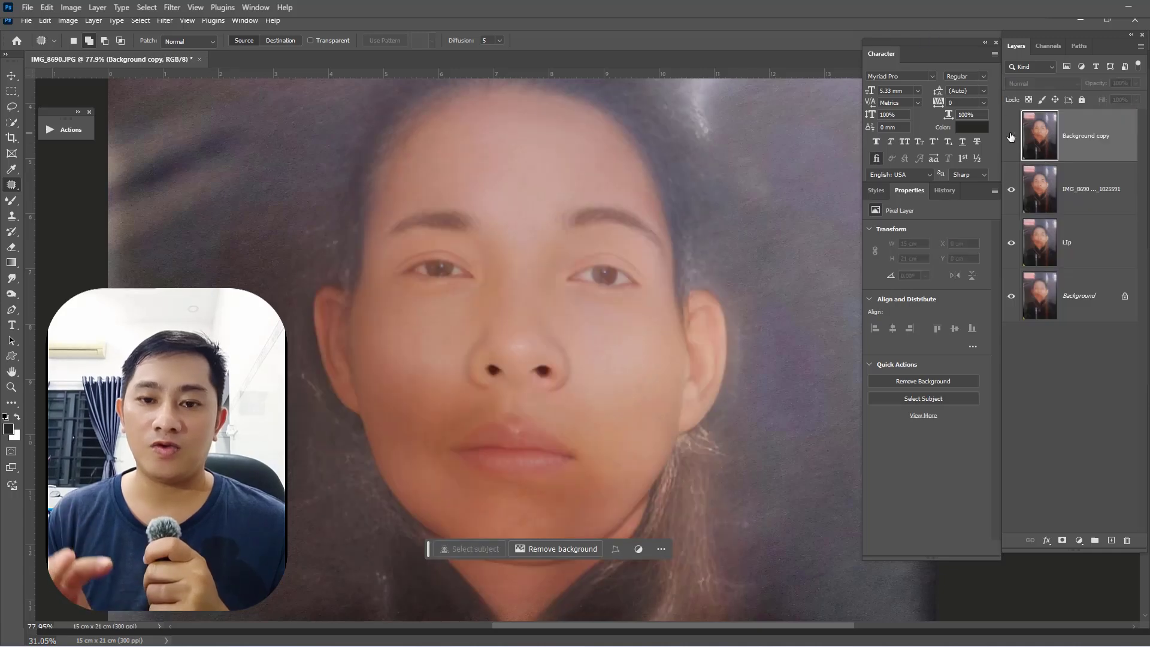
pyautogui.click(1010, 136)
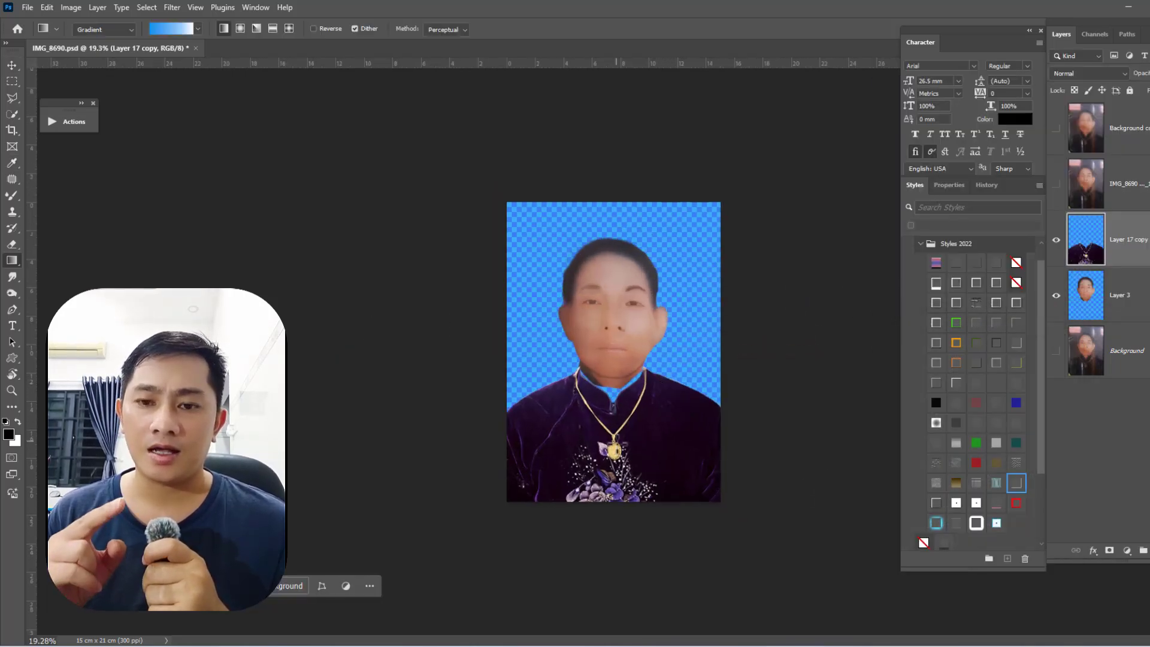
pyautogui.moveTo(605, 487); pyautogui.dragTo(615, 274)
pyautogui.moveTo(611, 221); pyautogui.dragTo(615, 513)
pyautogui.hotkey('ctrl', '[')
pyautogui.hotkey('ctrl', '[')
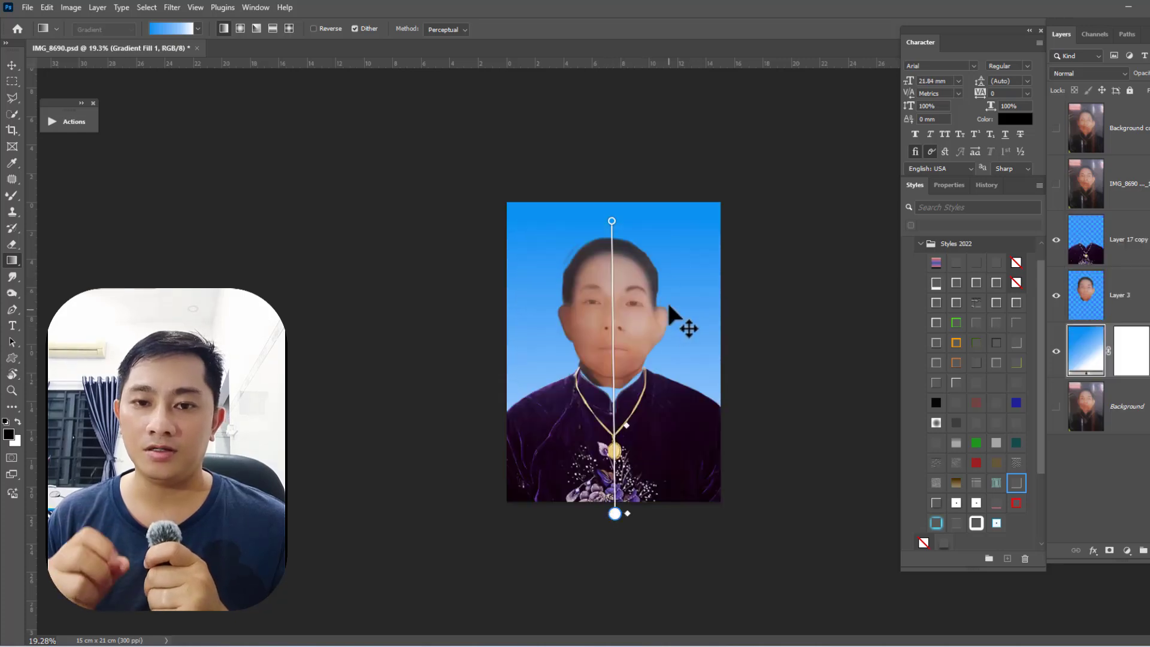
pyautogui.press('v')
pyautogui.hotkey('ctrl', '0')
# Step: Free Transform and commit the clothing layer, then briefly show the original copy to compare
pyautogui.hotkey('ctrl', 't')
pyautogui.press('Return')
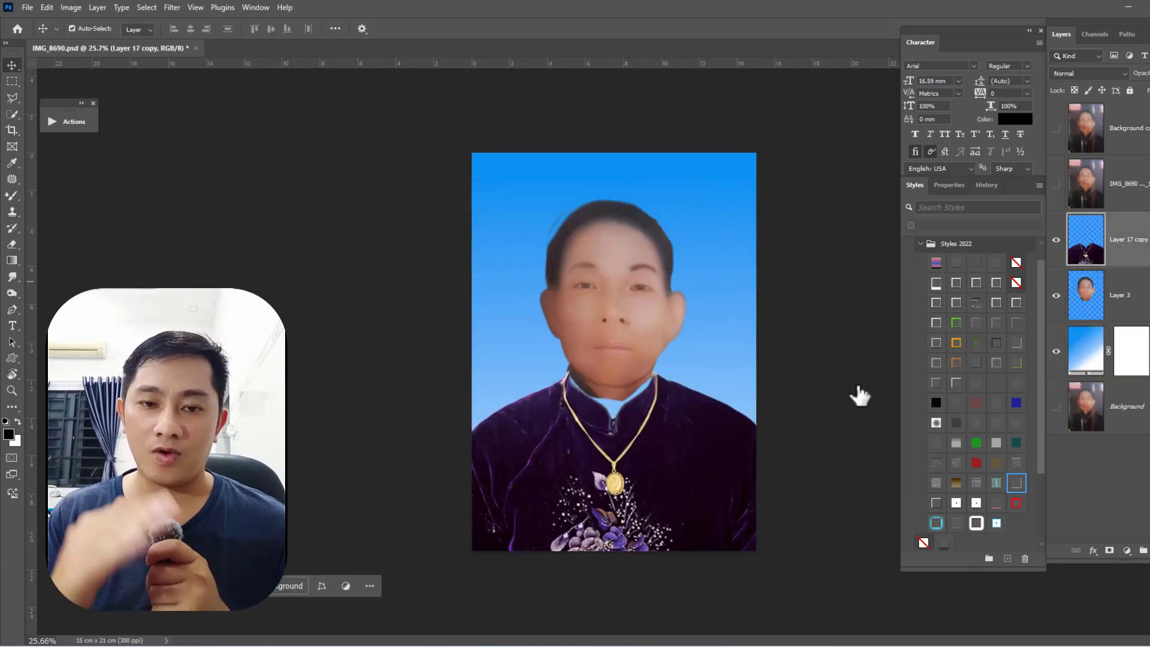
pyautogui.hotkey('ctrl', 't')
pyautogui.press('Return')
pyautogui.hotkey('ctrl', '+')
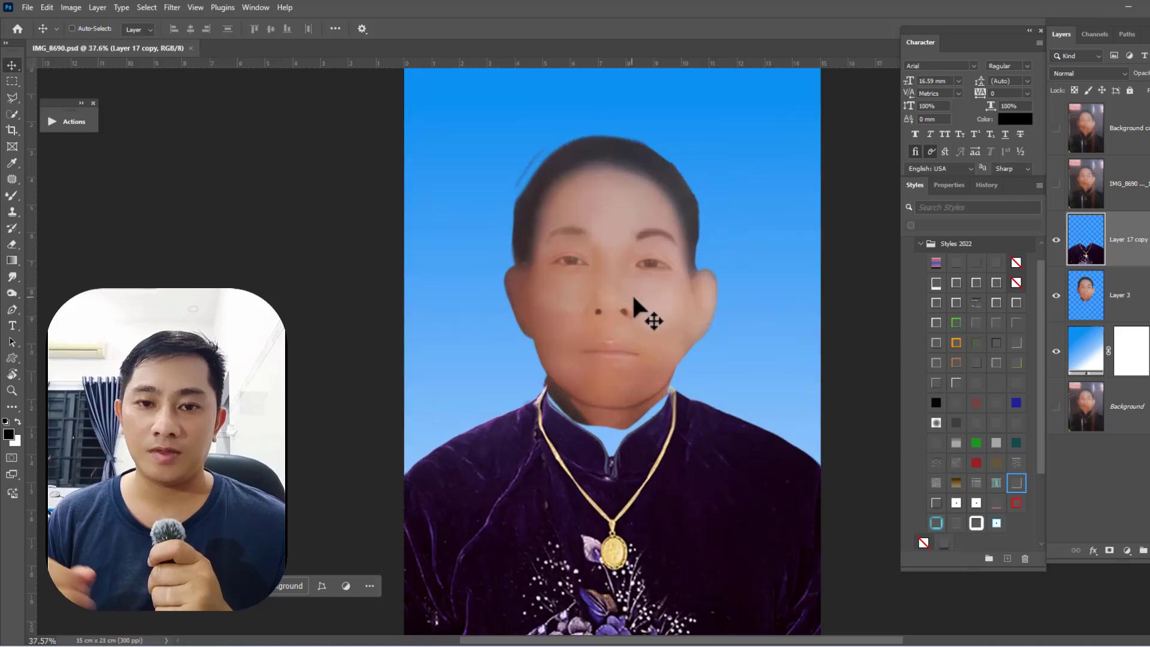
pyautogui.click(1055, 127)
pyautogui.click(1126, 295)
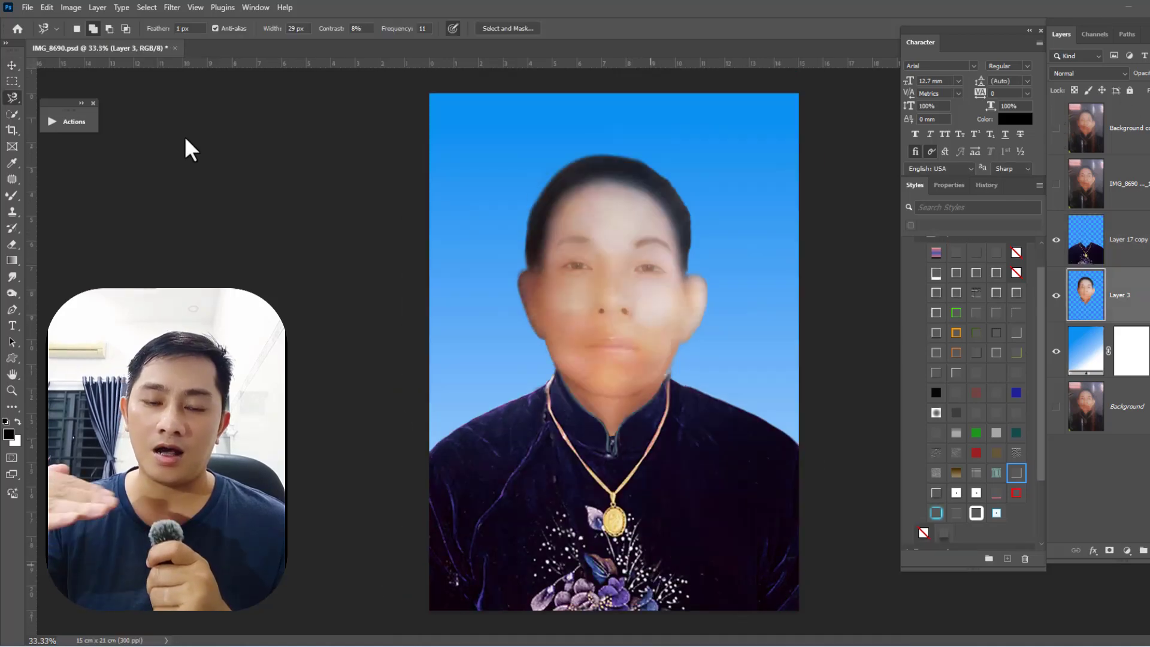
# Step: Lasso the bright forehead, feather it 20 px, and darken it with Levels
pyautogui.press('l')
pyautogui.moveTo(573, 210); pyautogui.dragTo(570, 206)
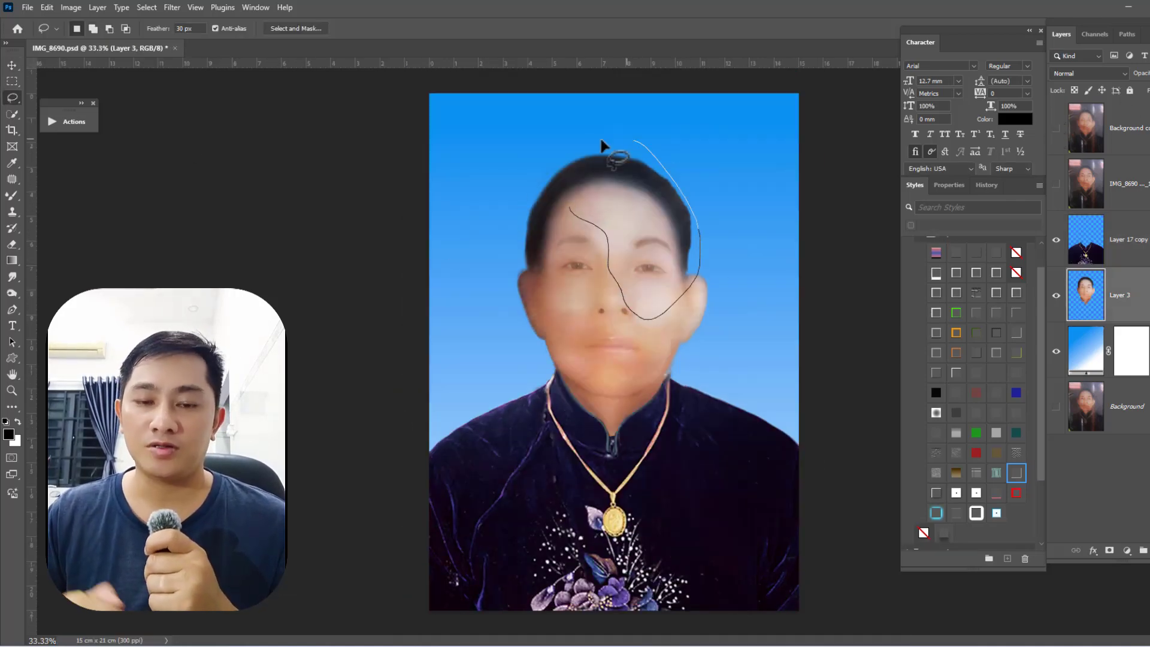
pyautogui.moveTo(654, 289); pyautogui.dragTo(672, 286)
pyautogui.hotkey('shift', 'F6')
pyautogui.write('2')
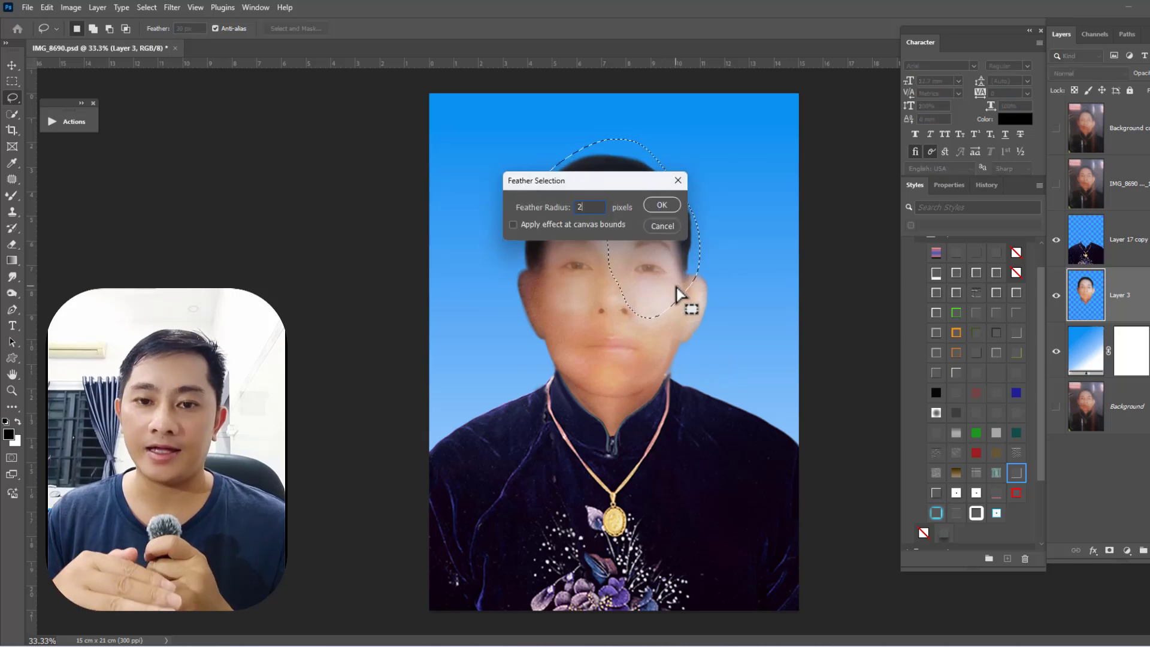
pyautogui.press('Return')
pyautogui.click(1056, 183)
pyautogui.click(1057, 186)
pyautogui.hotkey('shift', 'F6')
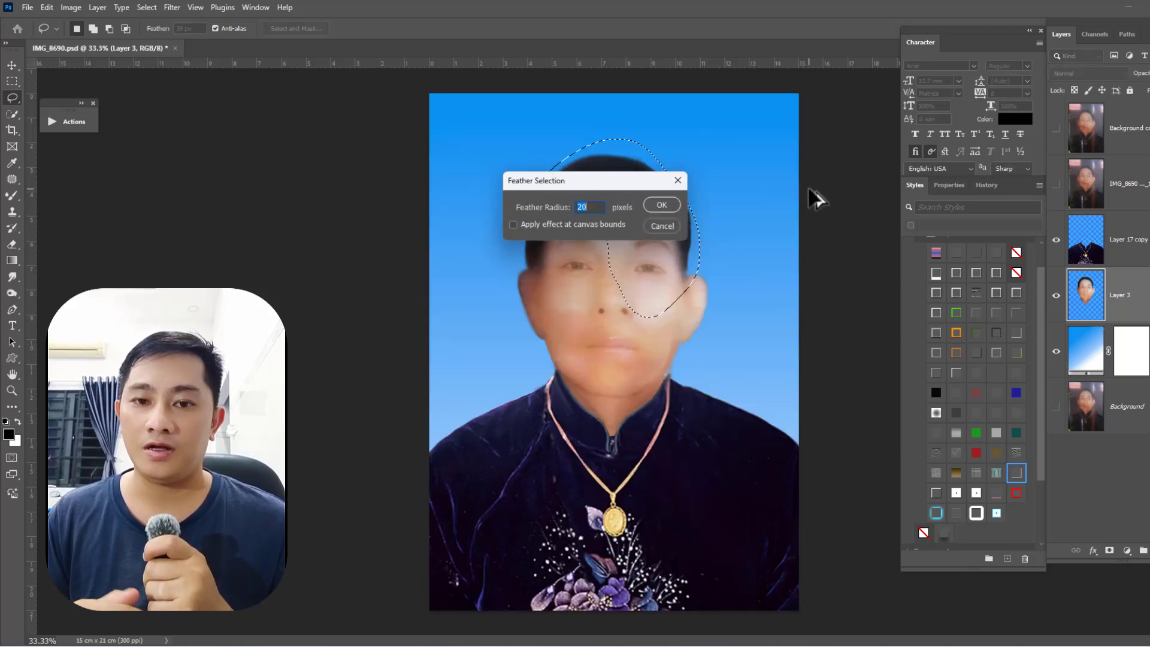
pyautogui.press('Return')
pyautogui.hotkey('ctrl', 'l')
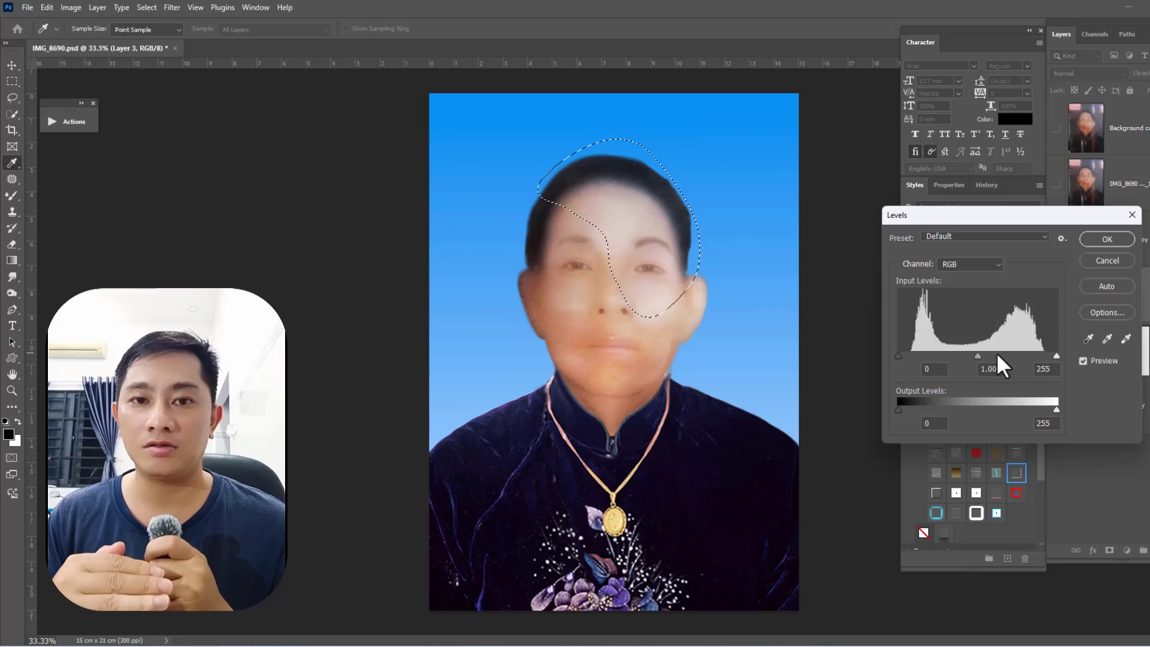
pyautogui.press('Return')
# Step: Lasso the bright right-cheek patch, feather it, and bring up Levels for it
pyautogui.scroll(1, 785, 280)
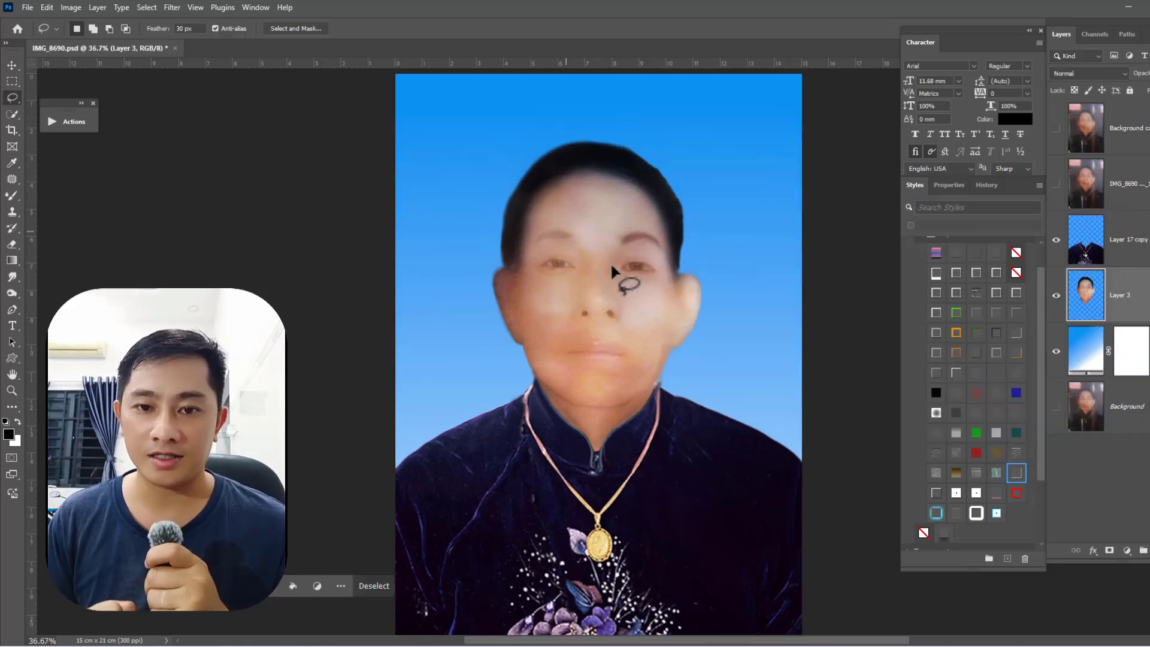
pyautogui.moveTo(617, 280); pyautogui.dragTo(620, 299)
pyautogui.hotkey('shift', 'F6')
pyautogui.press('Return')
pyautogui.hotkey('ctrl', 'l')
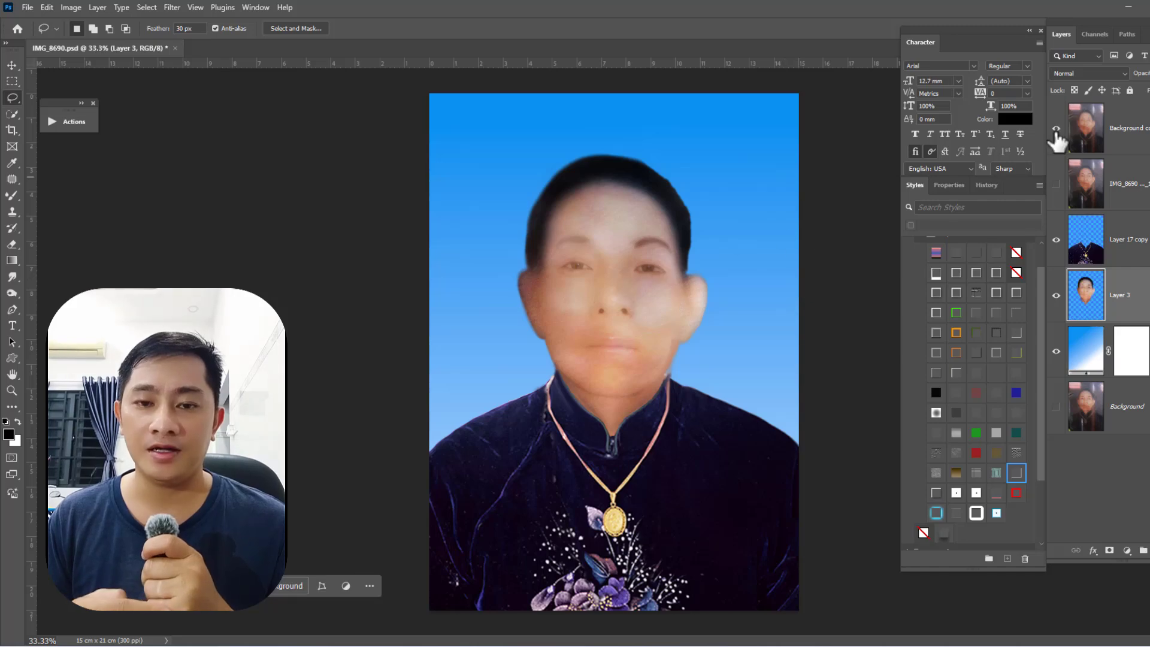
# Step: Toggle the Background copy layer twice to compare, leaving the edited portrait showing
pyautogui.click(1056, 130)
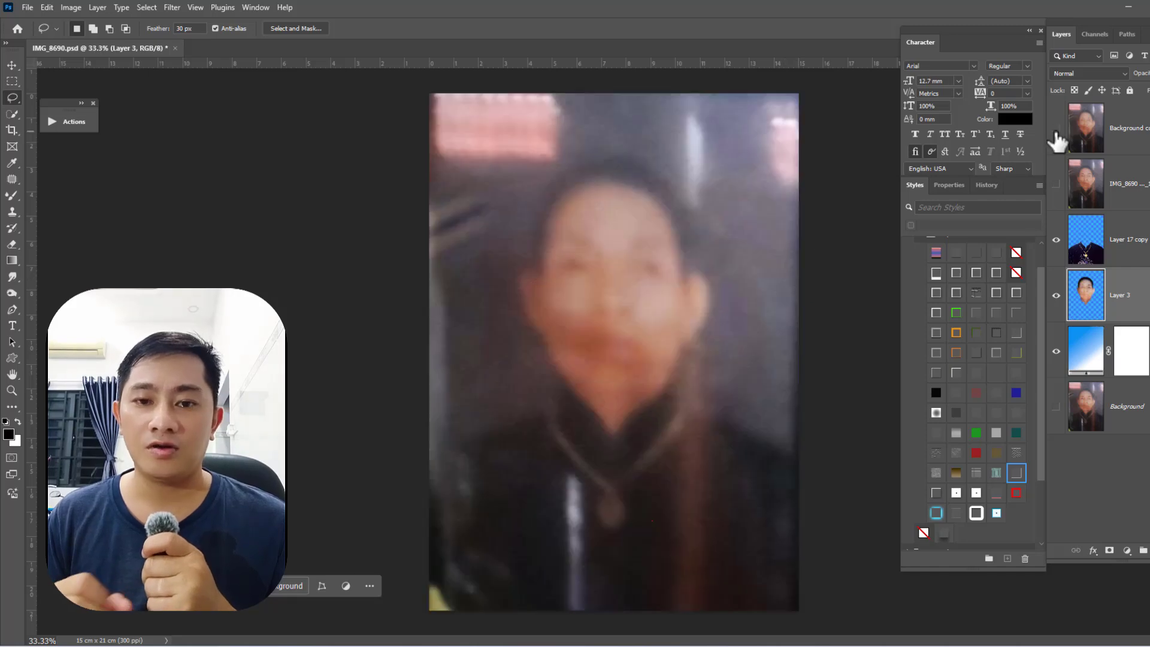
pyautogui.click(1056, 129)
pyautogui.click(1056, 130)
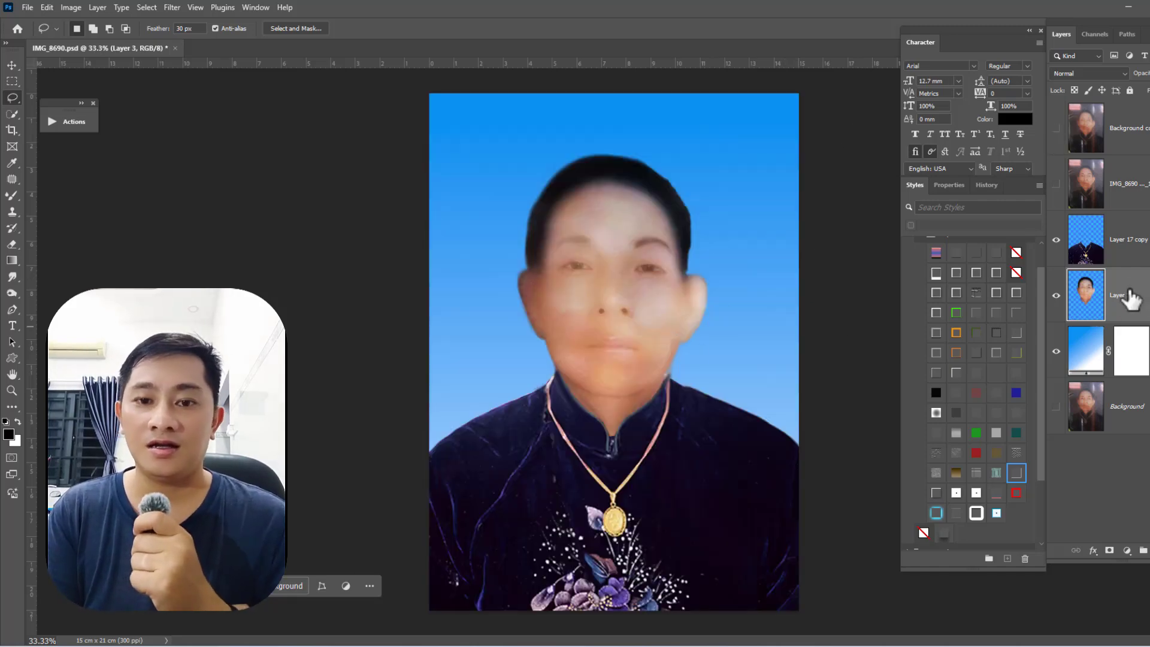
pyautogui.scroll(-2, 726, 308)
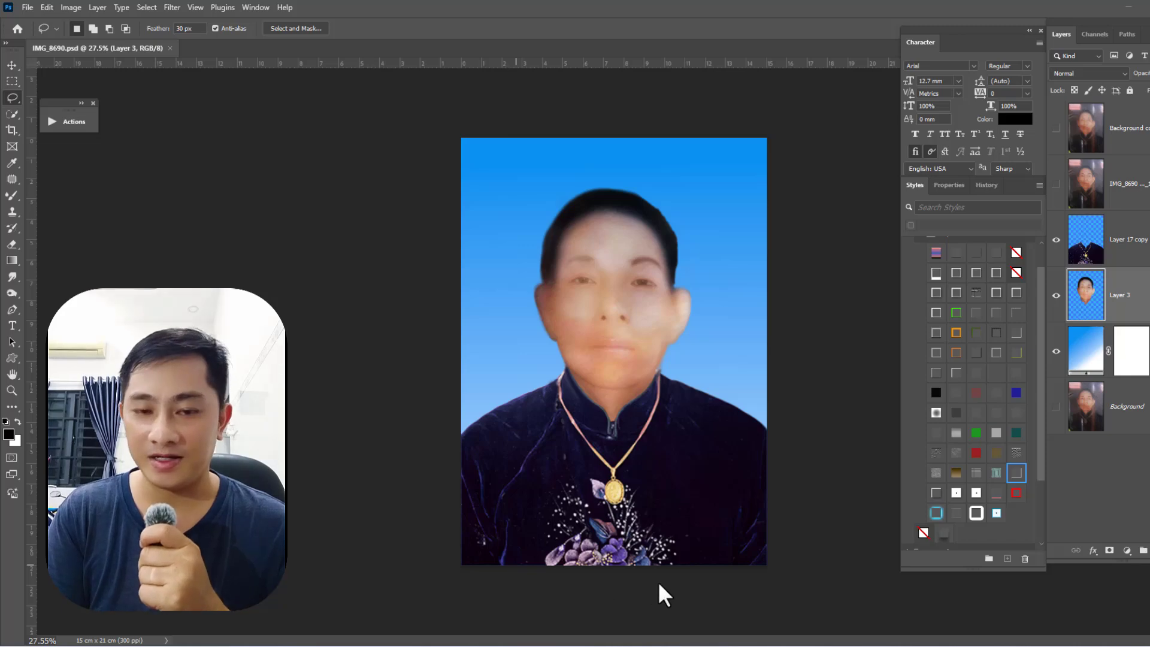
pyautogui.click(1056, 130)
pyautogui.click(1056, 129)
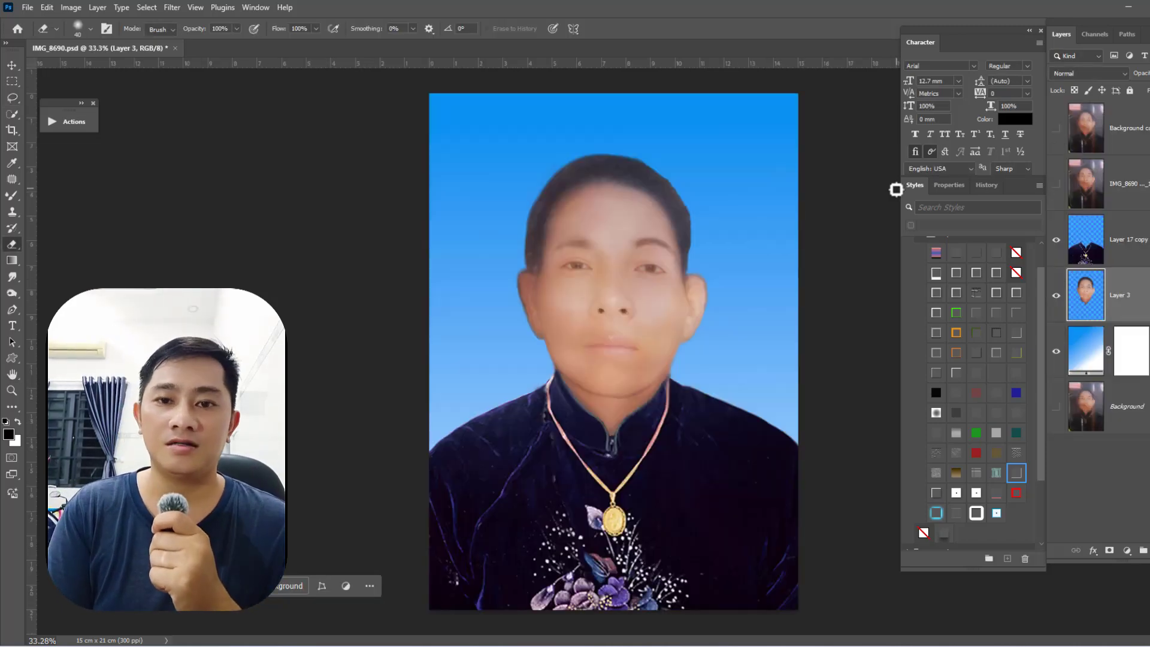
# Step: Open the portrait image 1521.jpg as a separate document
pyautogui.hotkey('ctrl', 'o')
pyautogui.doubleClick(260, 110)
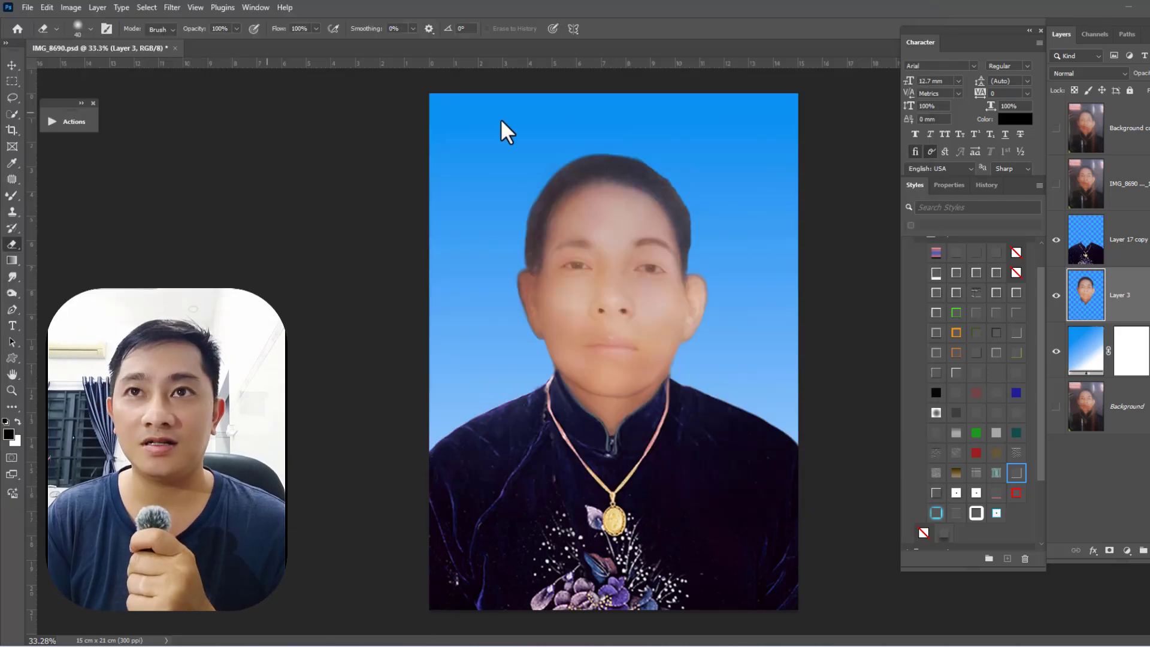
pyautogui.scroll(2, 720, 278)
pyautogui.click(172, 8)
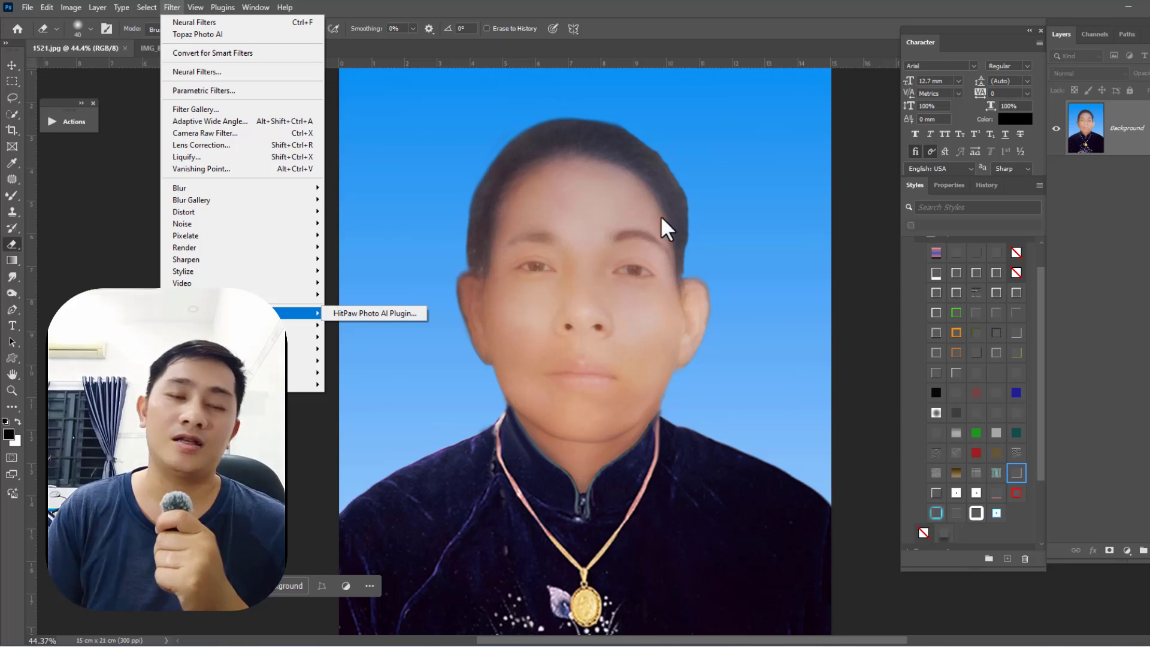
# Step: Launch Topaz Photo AI on the portrait, close HitPaw, and shift the before/after divider across the face
pyautogui.click(367, 386)
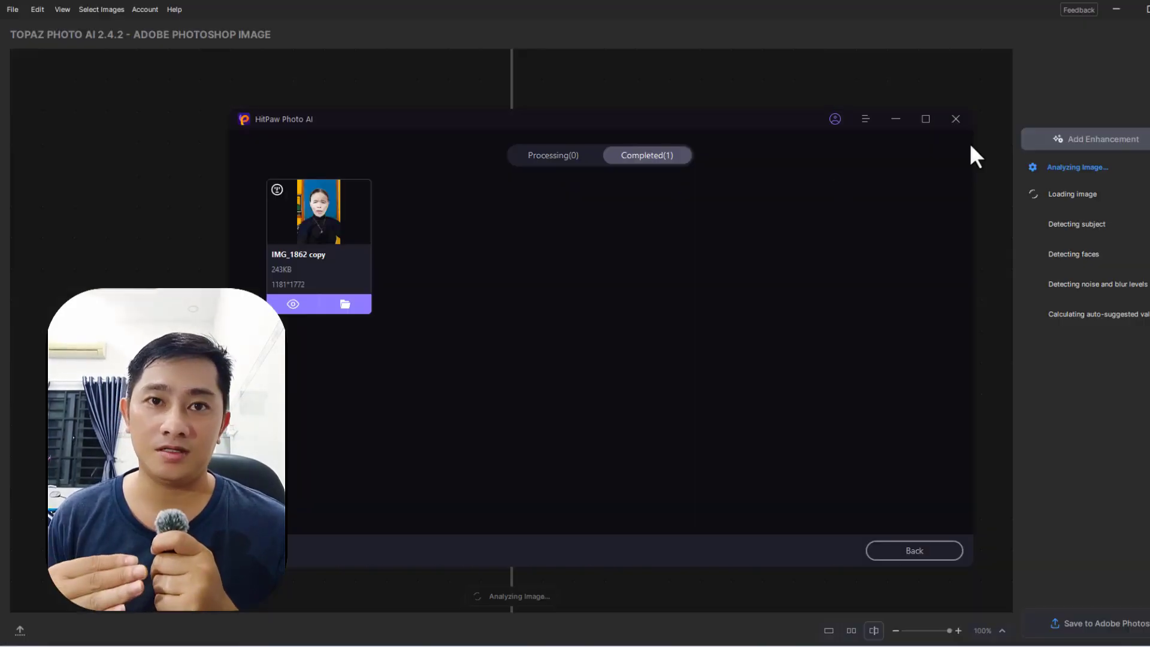
pyautogui.click(956, 118)
pyautogui.press('Return')
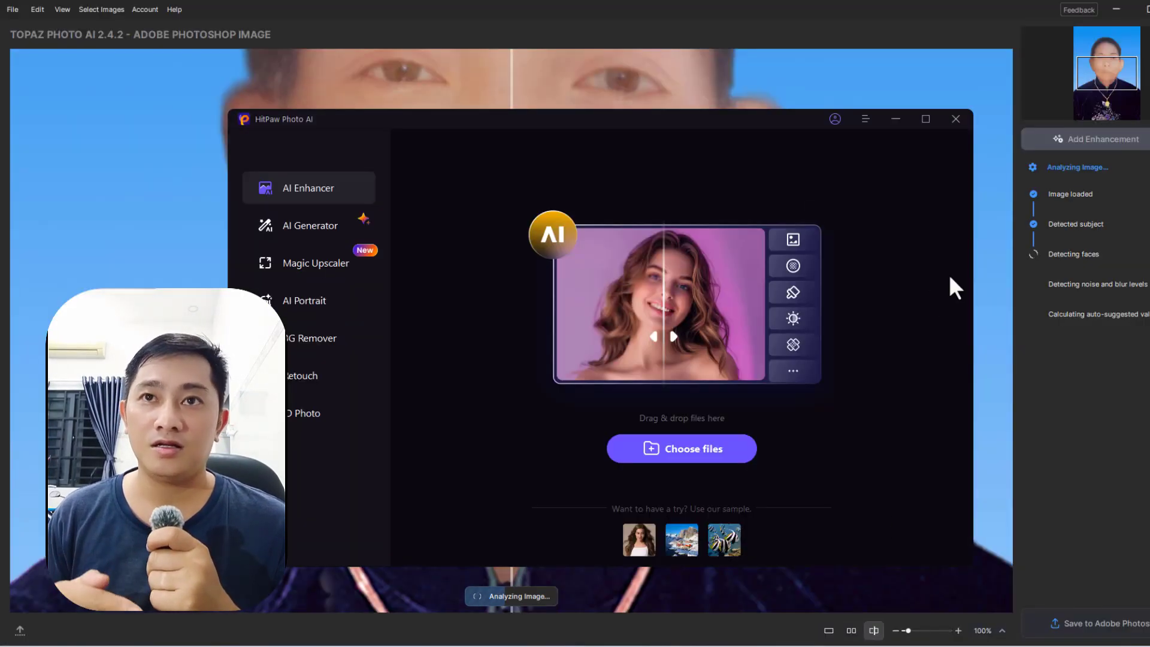
pyautogui.click(956, 118)
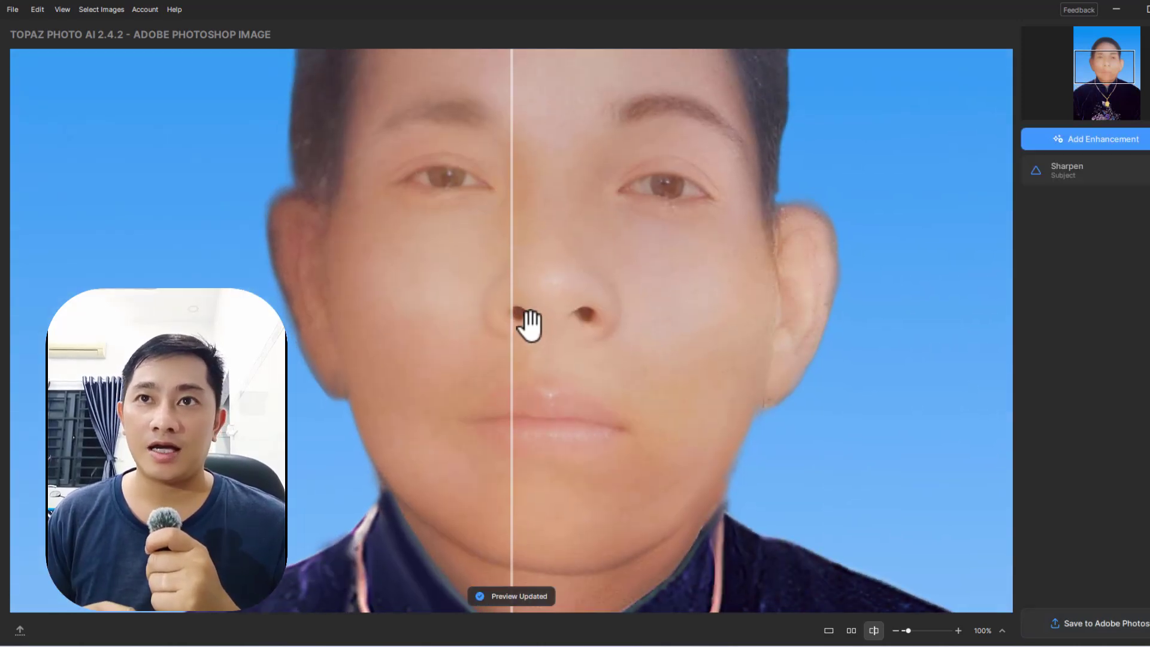
pyautogui.moveTo(527, 320); pyautogui.dragTo(271, 321)
# Step: Replace Sharpen with Recover Faces for All Faces and save the result back to Photoshop
pyautogui.click(1104, 142)
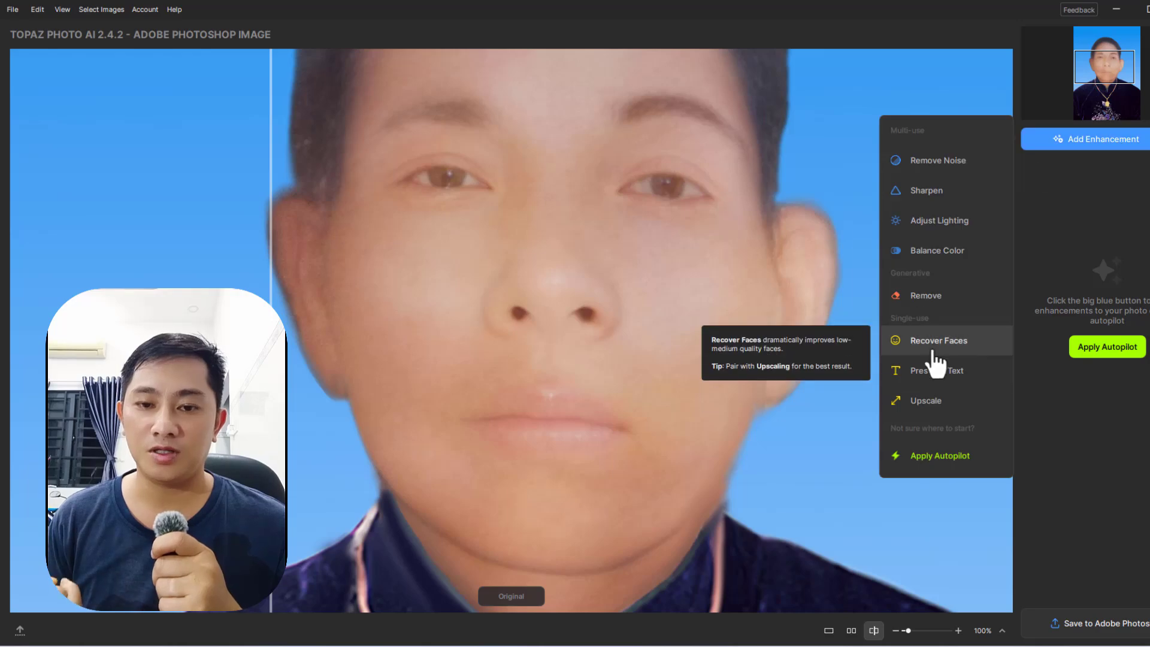
pyautogui.click(943, 341)
pyautogui.click(989, 249)
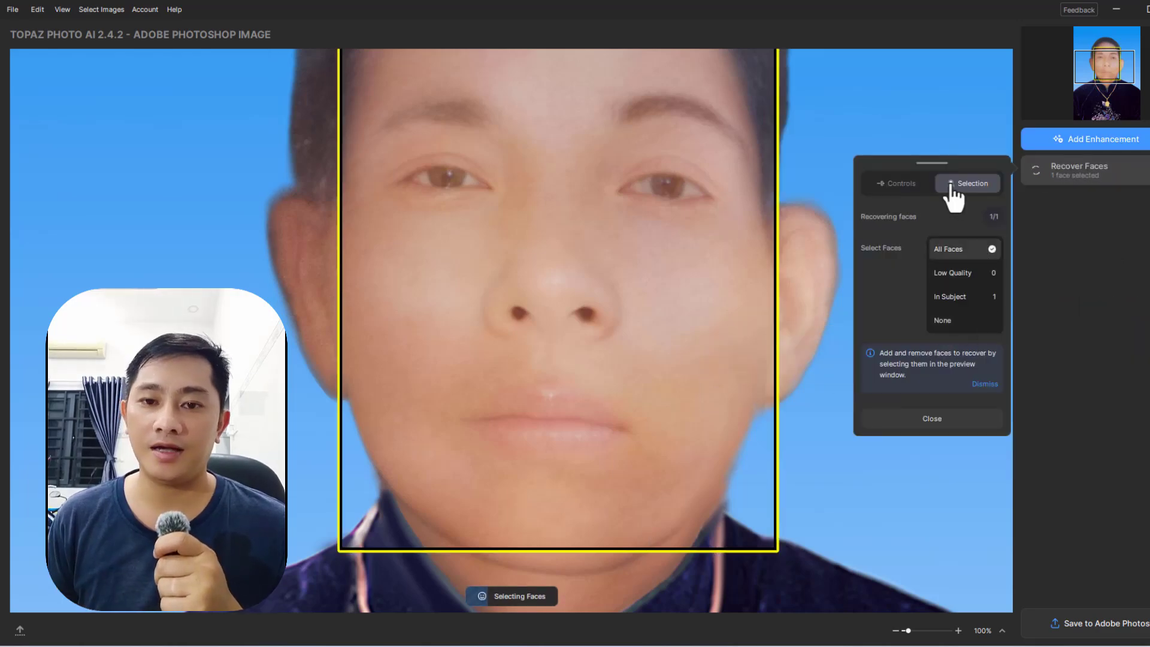
pyautogui.click(1114, 623)
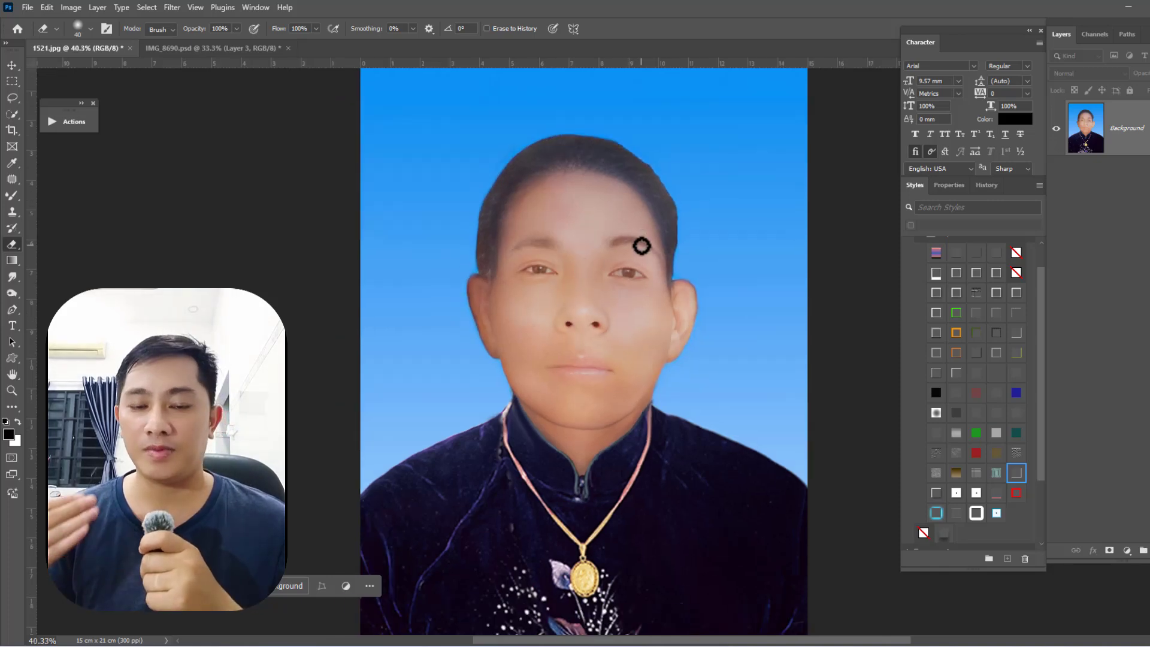
# Step: Inspect the returned portrait in Photoshop, starting and cancelling a Save a Copy
pyautogui.scroll(2, 641, 246)
pyautogui.scroll(2, 641, 245)
pyautogui.scroll(-1, 608, 270)
pyautogui.hotkey('ctrl', 'alt', 's')
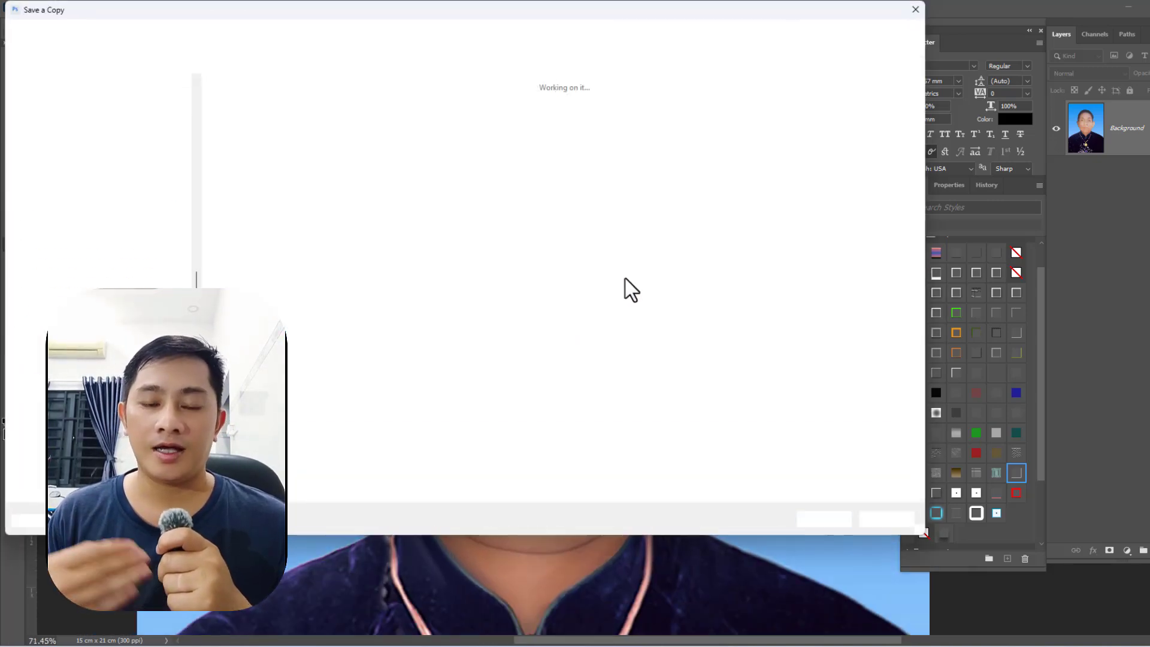
pyautogui.press('Escape')
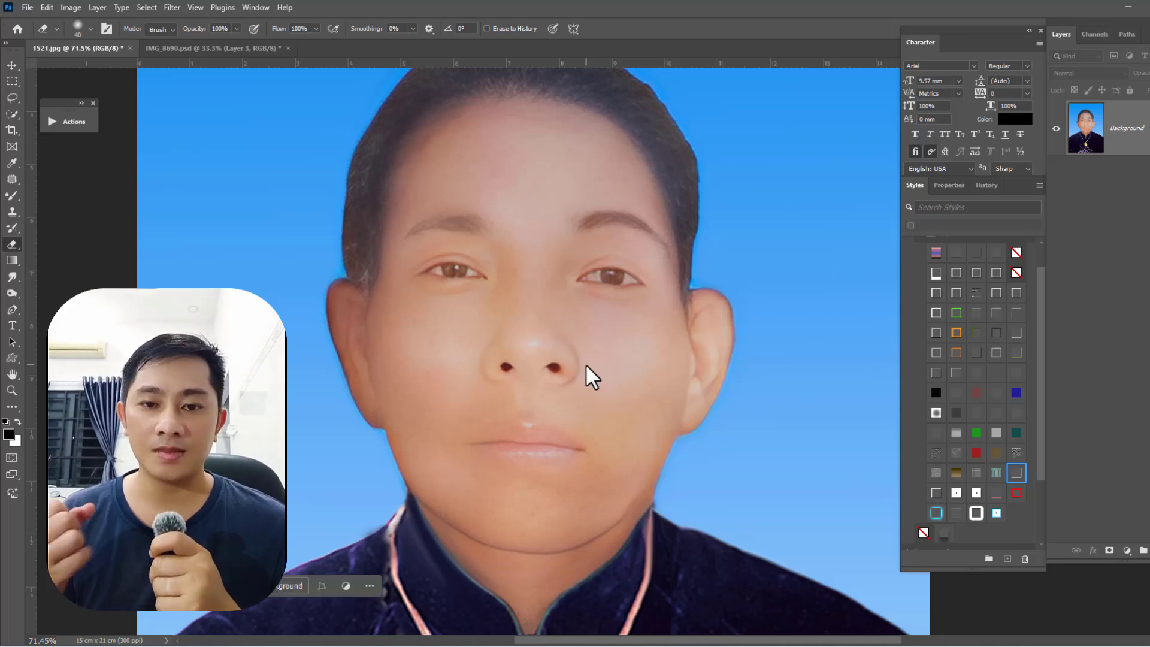
pyautogui.scroll(-3, 593, 330)
# Step: Apply the Smart Portrait neural filter with a slightly older facial age, output to a new layer
pyautogui.click(173, 8)
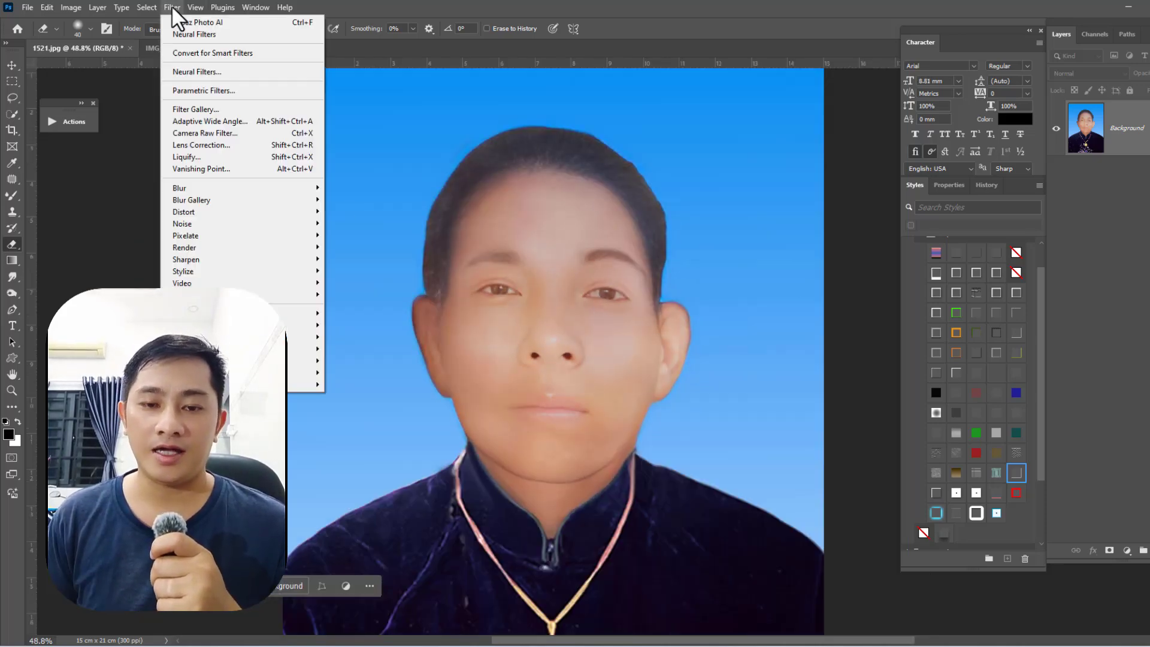
pyautogui.click(228, 71)
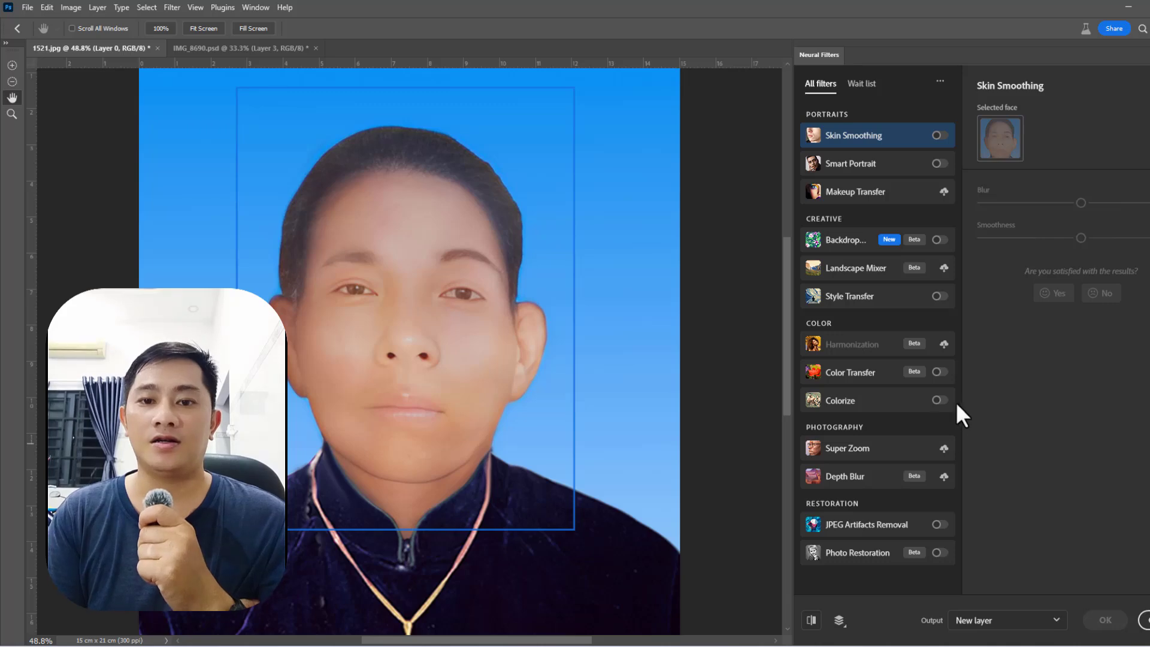
pyautogui.click(939, 164)
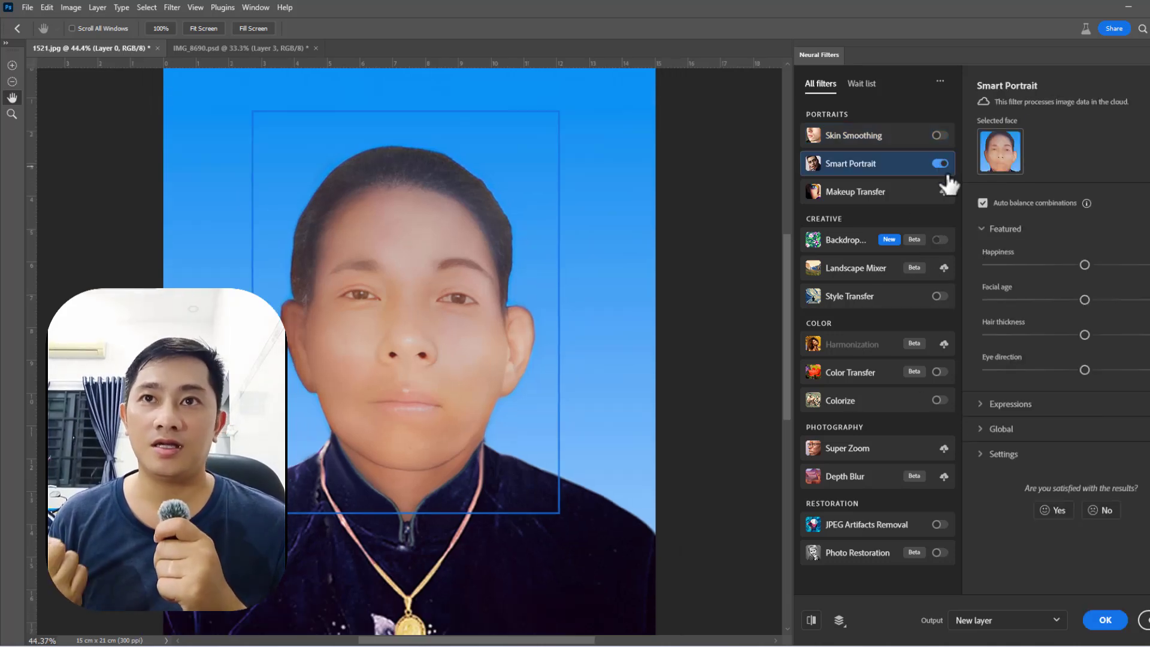
pyautogui.click(1106, 299)
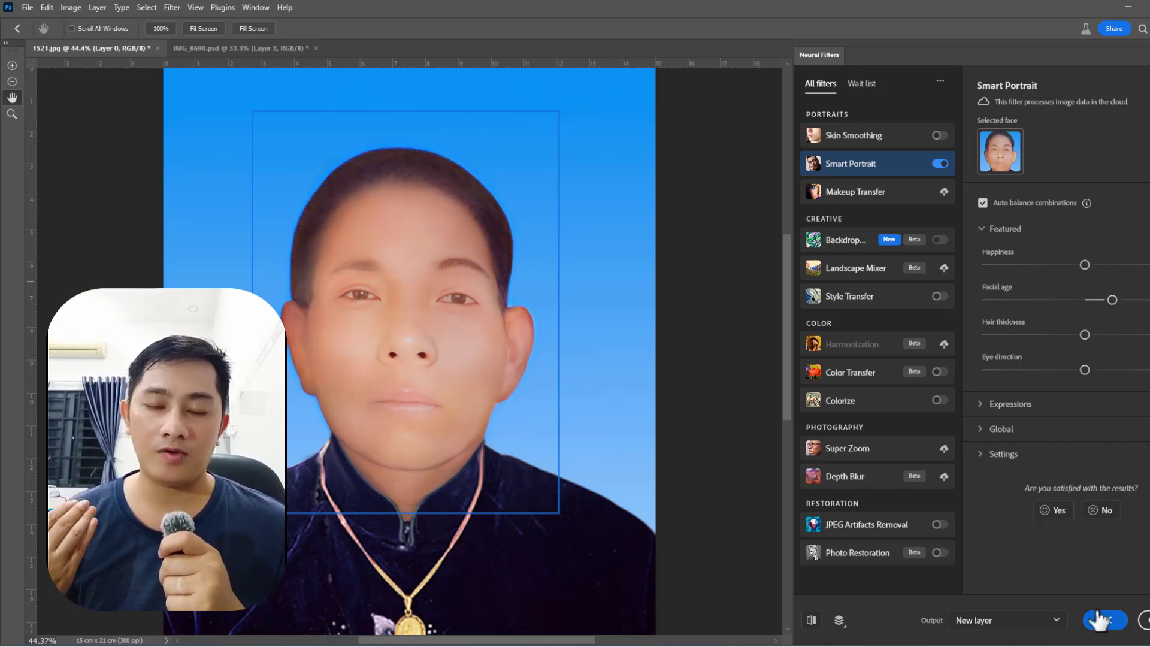
pyautogui.click(1104, 619)
# Step: Enlarge the eraser brush and toggle the Smart Portrait layer on and off to compare with the original
pyautogui.click(1056, 128)
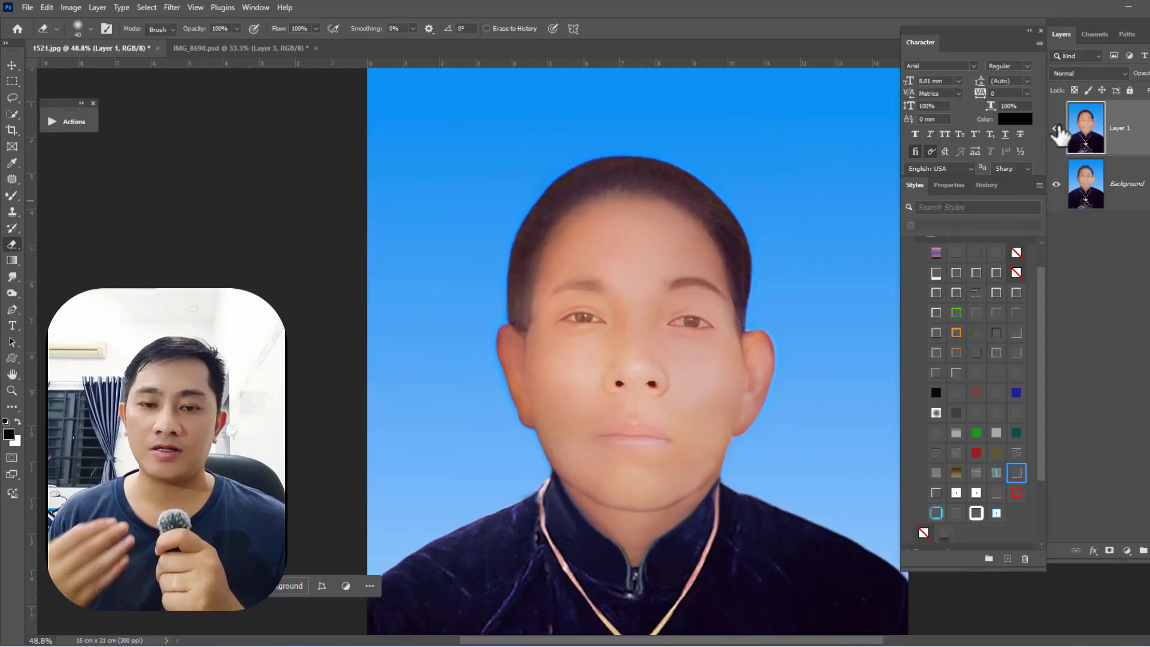
pyautogui.click(1056, 128)
pyautogui.click(1056, 128)
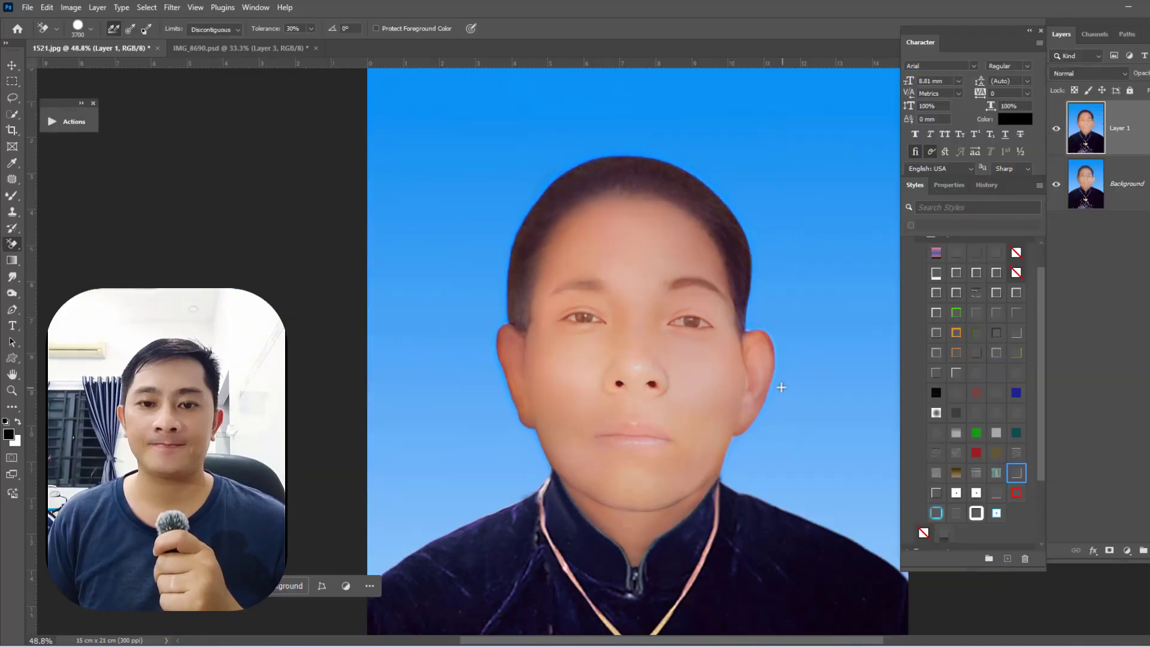
pyautogui.press(']')
pyautogui.press(']')
pyautogui.press(']')
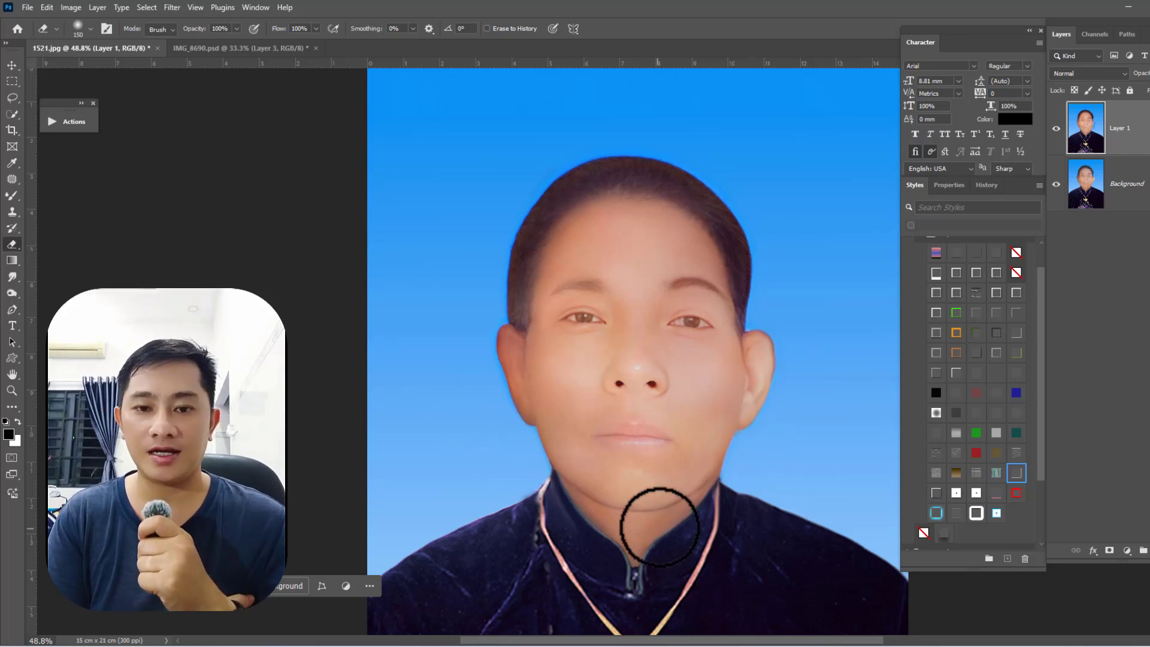
pyautogui.click(1056, 129)
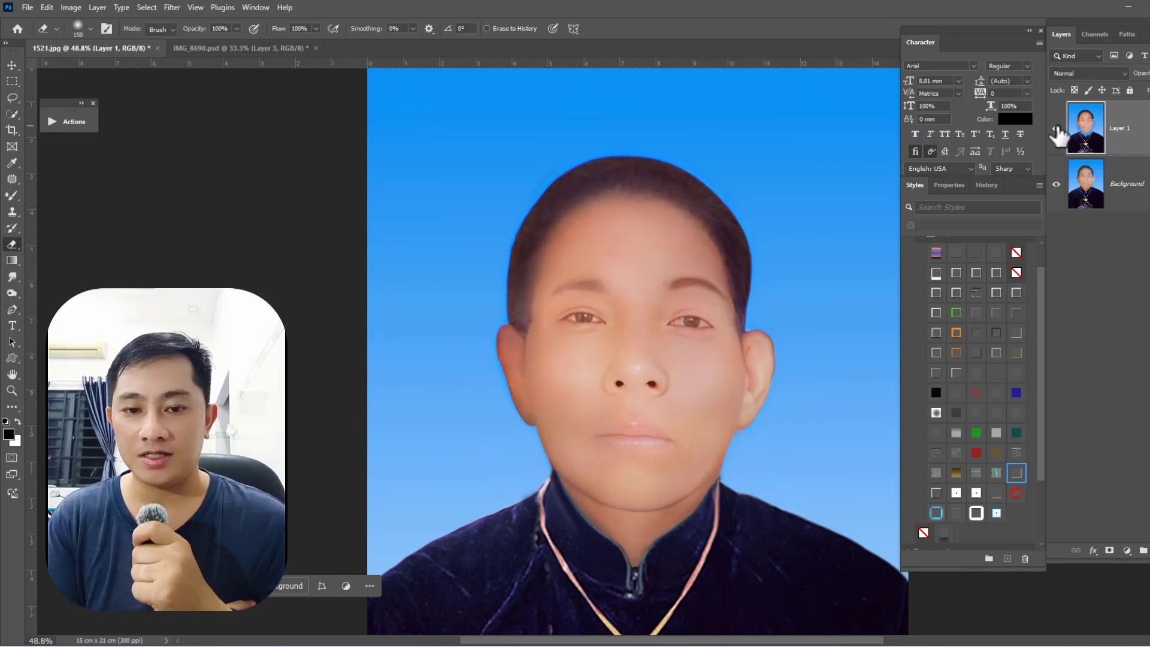
pyautogui.click(1056, 128)
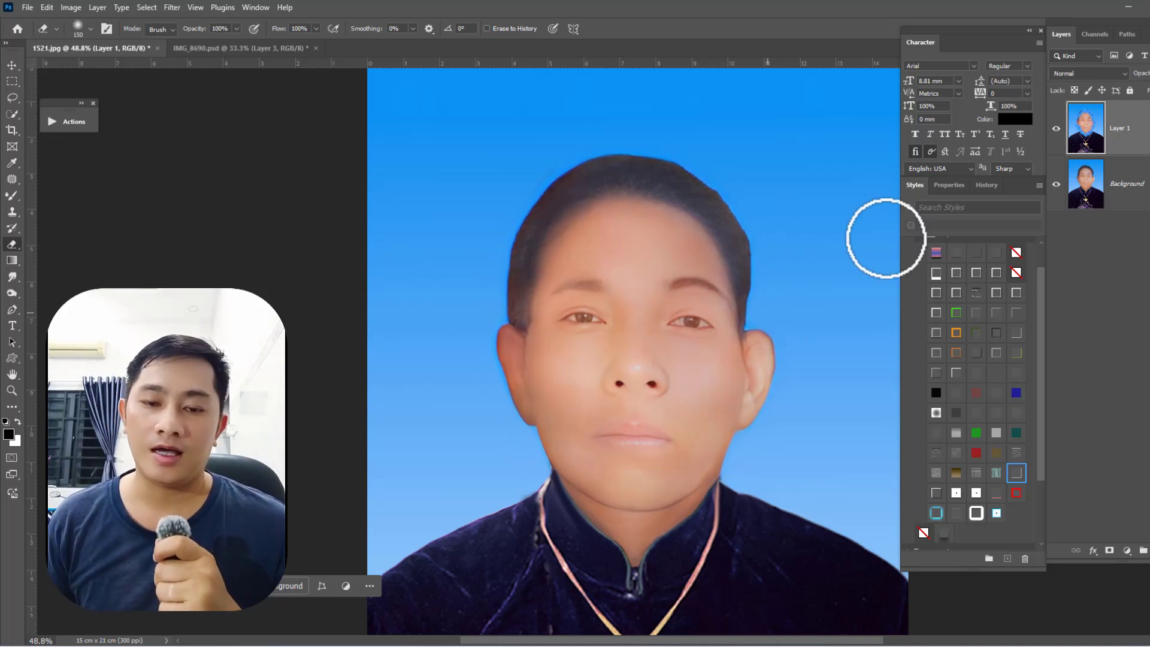
pyautogui.click(1056, 130)
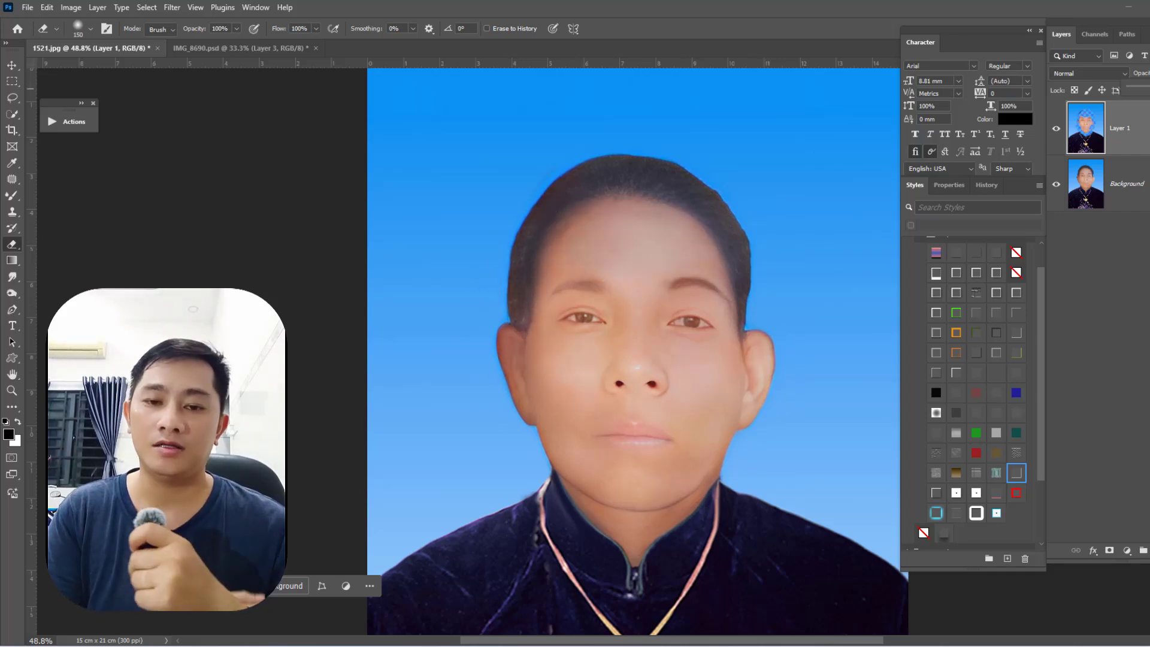
# Step: Merge the filtered layer down into the portrait and zoom out to show the whole image
pyautogui.hotkey('ctrl', '-')
pyautogui.hotkey('ctrl', 'e')
pyautogui.hotkey('ctrl', '-')
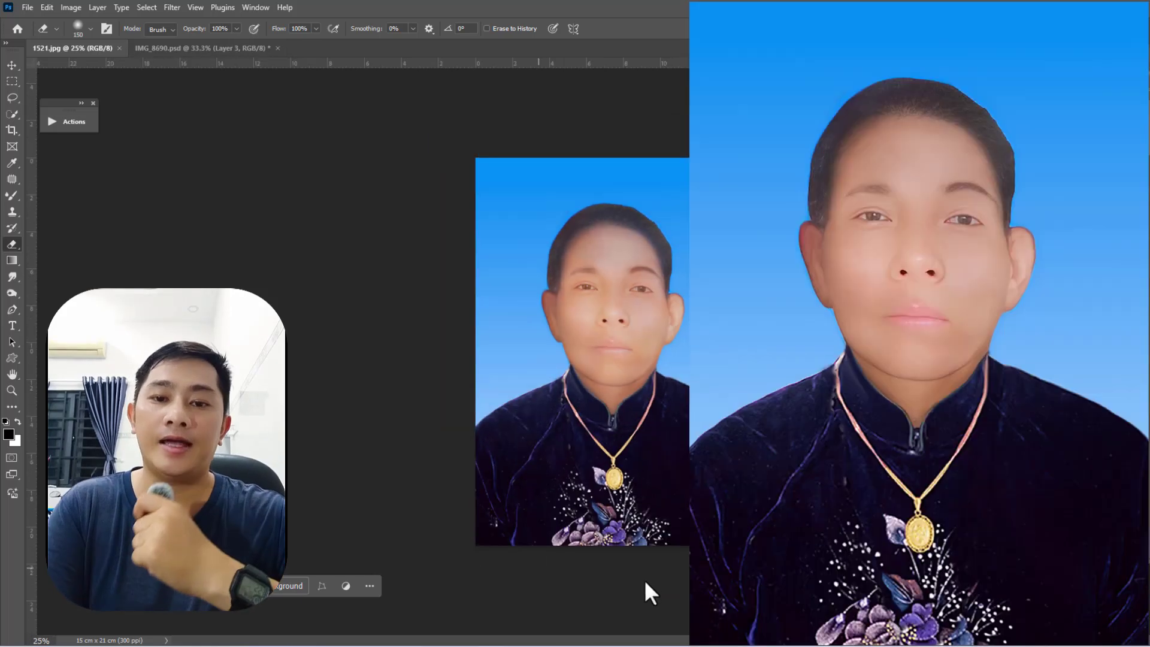